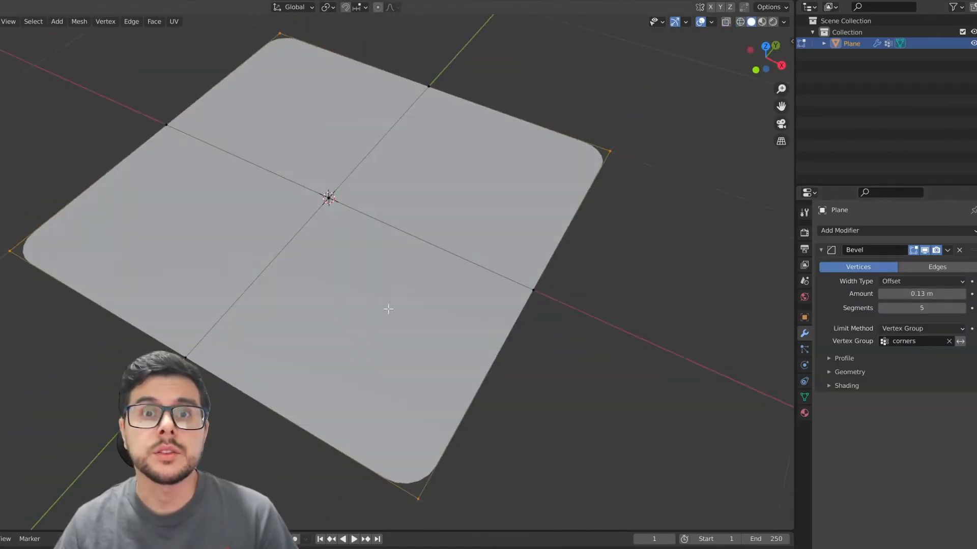
Add a Solidify modifier with a thickness of -0.09 m to the rounded plane.
click(388, 305)
click(821, 250)
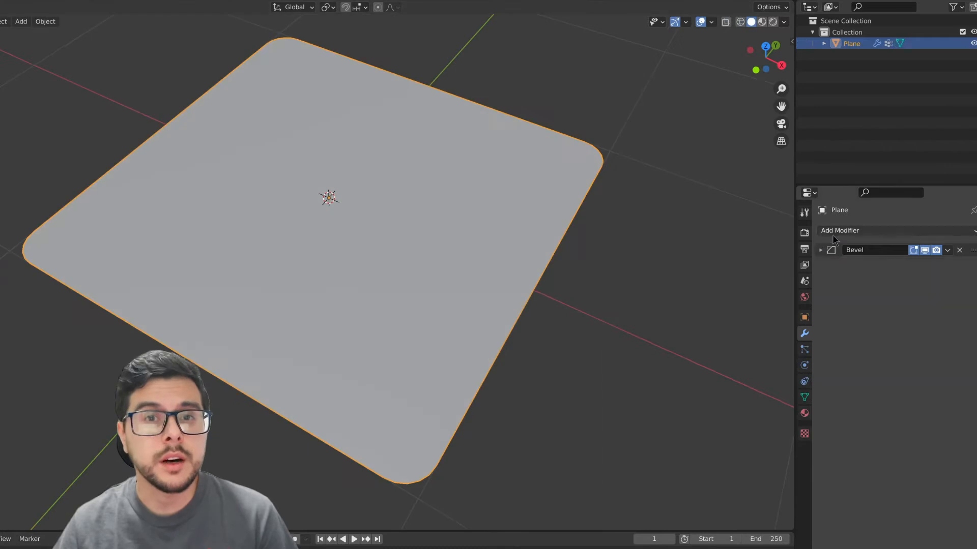
click(839, 230)
click(741, 413)
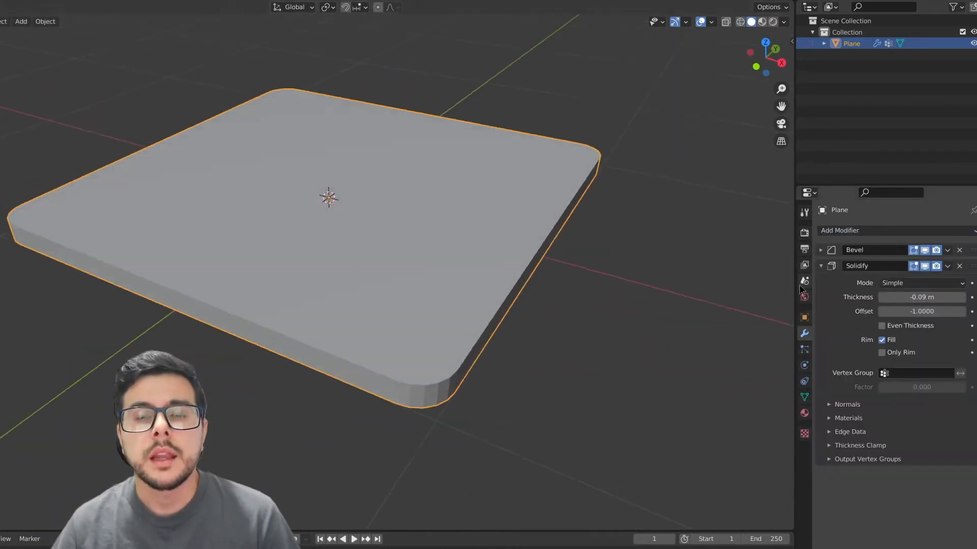
click(821, 265)
Add a second Bevel modifier to the slab, limited by an angle of 80°.
click(839, 231)
click(738, 278)
click(922, 360)
click(896, 384)
click(902, 375)
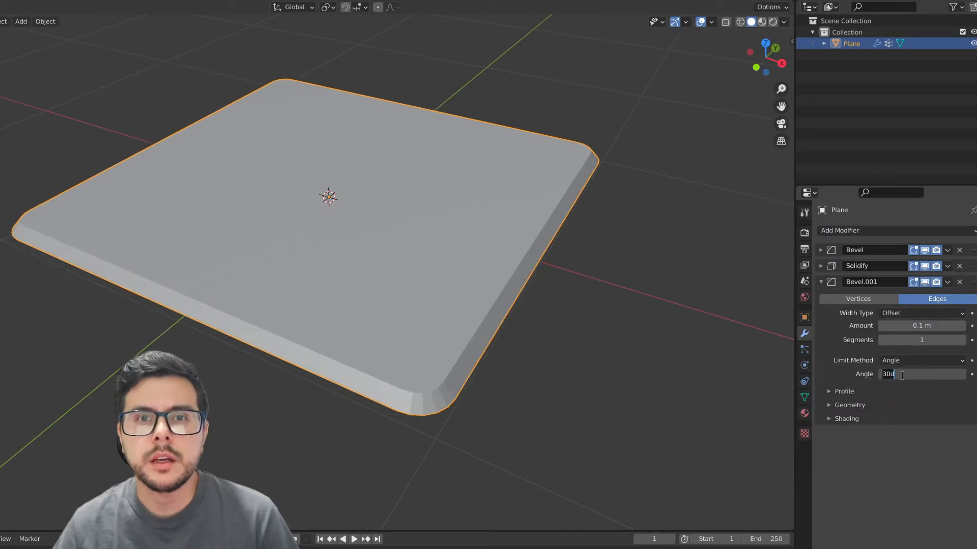
Set the second Bevel's amount to 0.02 m and its segments to 5.
double_click(883, 328)
text(0.02)
key(Return)
double_click(961, 340)
double_click(962, 340)
Shade the slab smooth and add a Subdivision Surface modifier with a viewport level of 2.
right_click(399, 257)
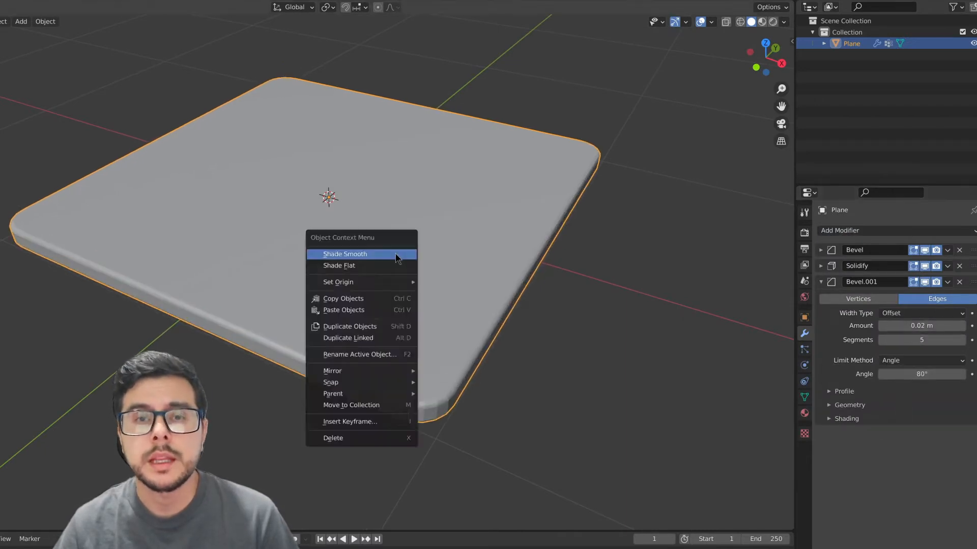
click(399, 257)
middle_drag(746, 286, 745, 256)
click(853, 231)
click(772, 430)
middle_drag(464, 242, 540, 387)
key(Tab)
key(Tab)
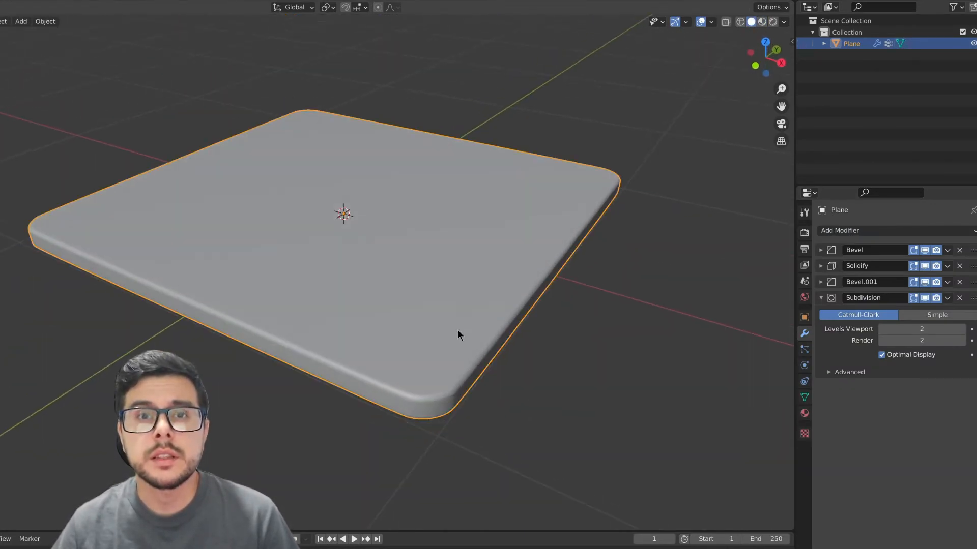
Duplicate the slab, raise the copy along Z above the original, and narrow it along Y into a long bar.
key(shift+d)
key(z)
click(485, 290)
scroll(543, 338, down, 1)
key(Tab)
key(s)
key(y)
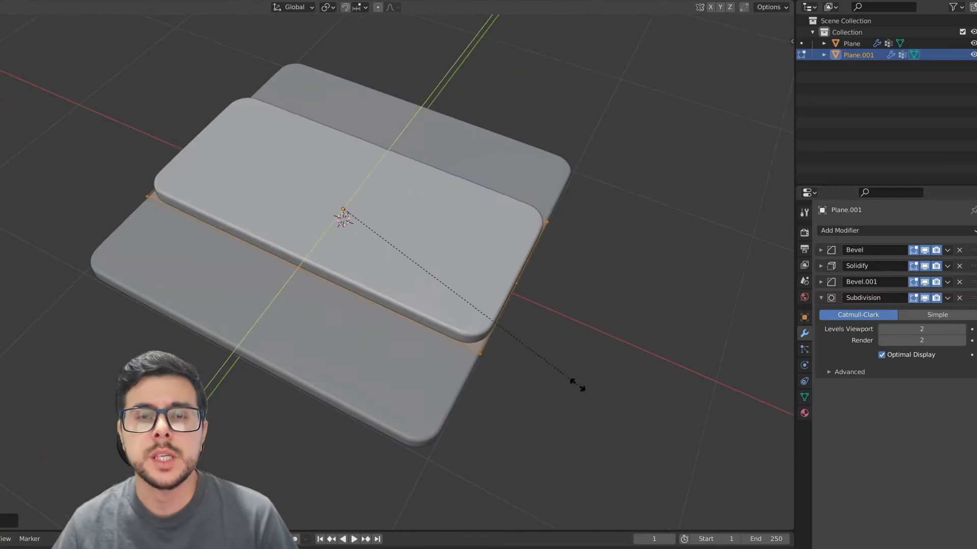
click(433, 273)
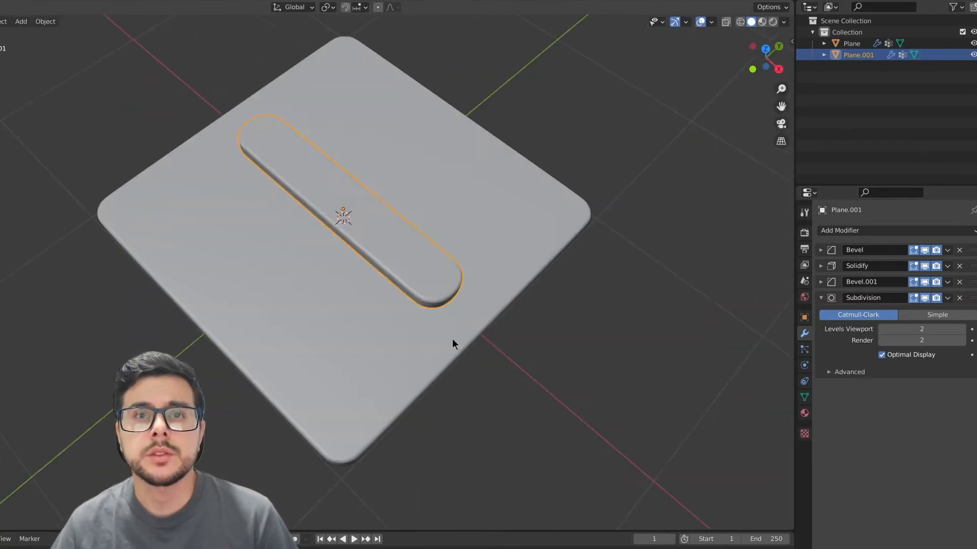
Place the bar along Y near the slab's back edge, with a duplicate of it in front.
key(g)
key(y)
click(392, 366)
Enlarge the front bar's mesh along Y into a wide rounded panel.
key(Tab)
key(s)
key(x)
key(y)
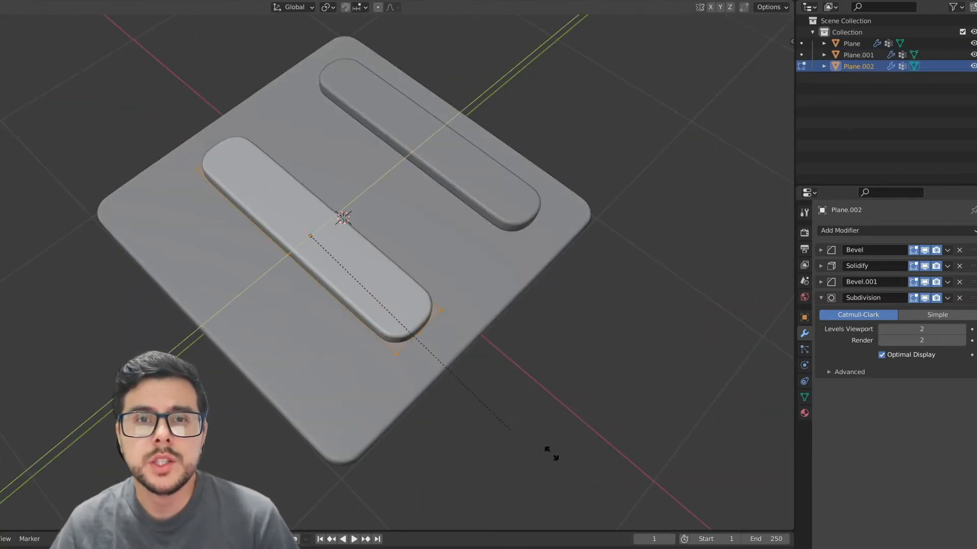
click(367, 155)
key(Tab)
Reduce the Solidify thickness of the front panel, and set the back bar's thickness to -0.08 m.
middle_drag(367, 154, 430, 187)
click(821, 298)
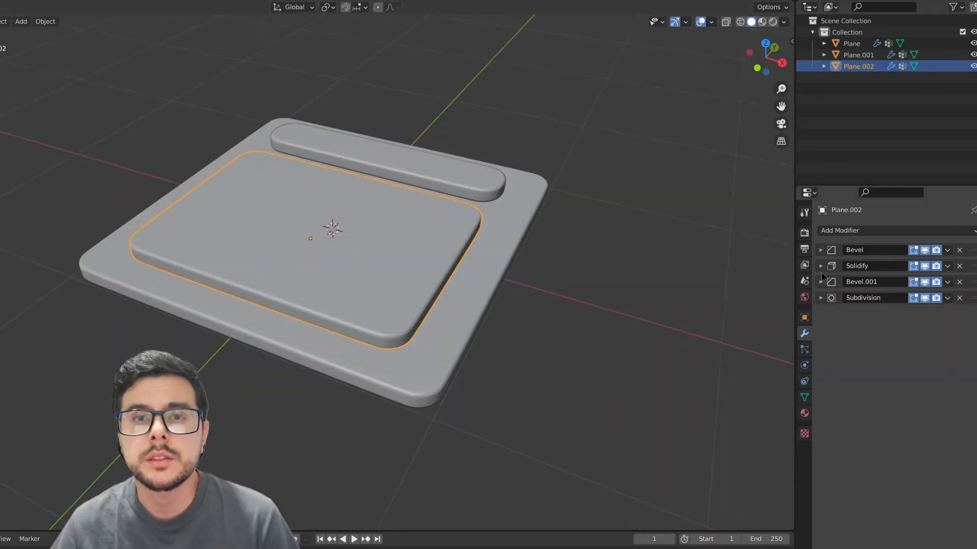
click(821, 265)
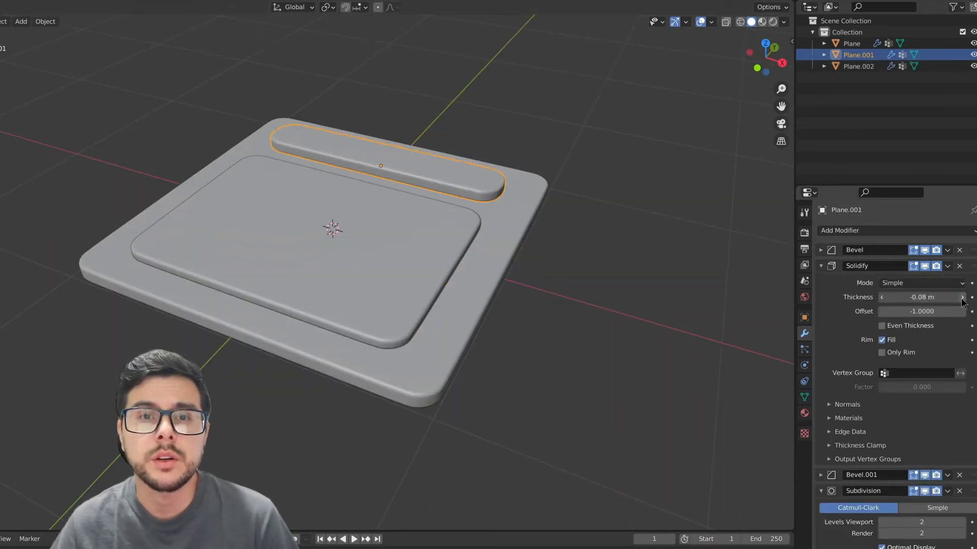
key(KP_7)
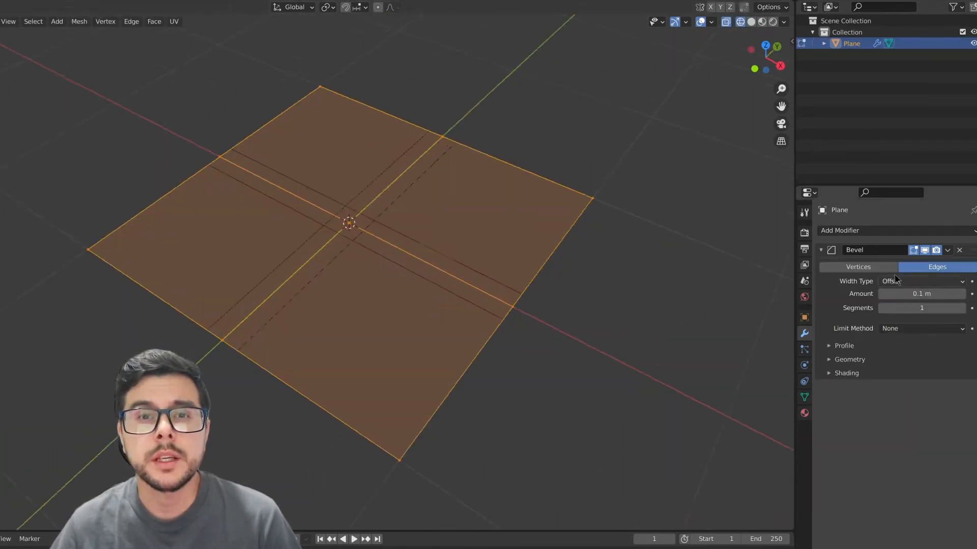
Add a vertex group to the plane and set the Bevel modifier's limit method to Vertex Group.
click(922, 329)
click(804, 397)
click(973, 265)
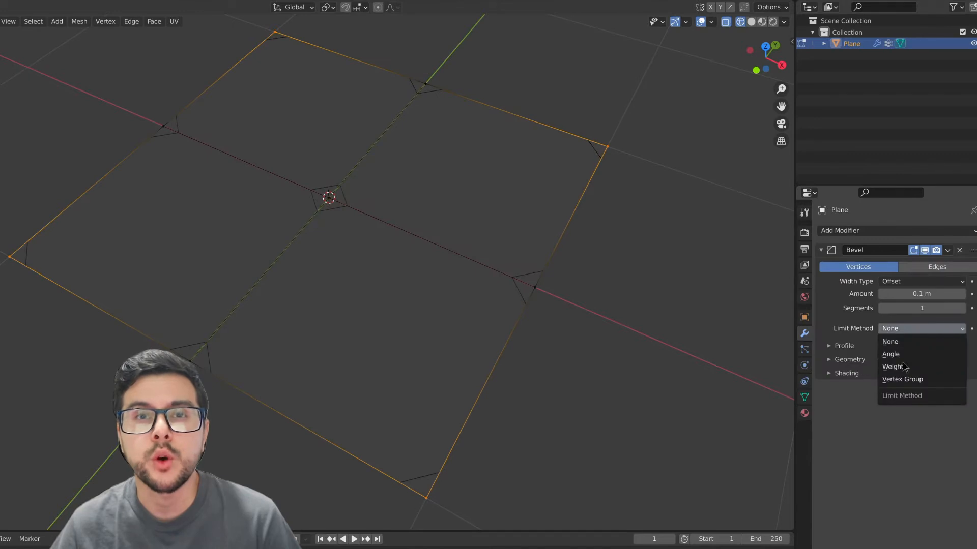
click(899, 381)
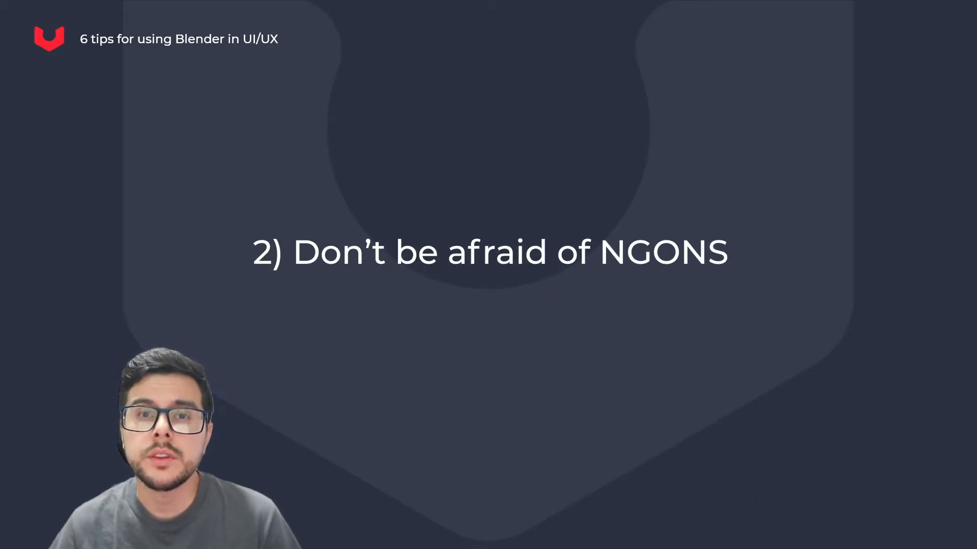
Apply the Bevel, Solidify and second Bevel modifiers on the front panel, keeping only Subdivision.
click(819, 250)
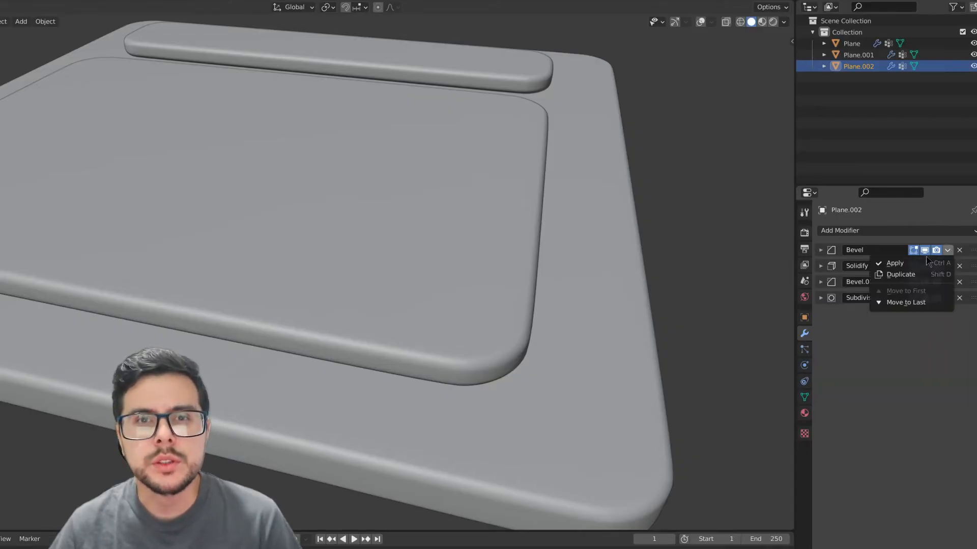
click(886, 265)
click(947, 250)
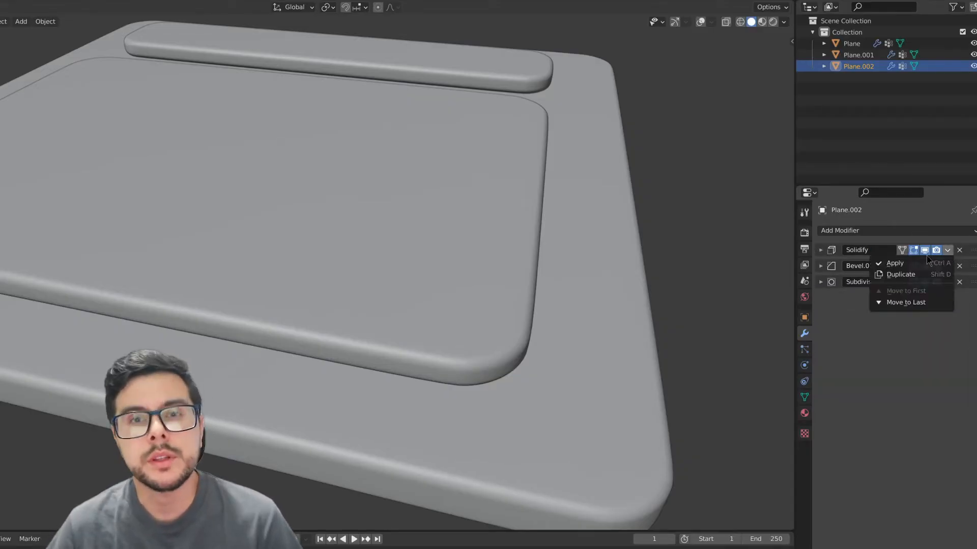
click(921, 262)
click(913, 261)
Examine the front panel's mesh in Edit Mode, focusing on the n-gon face and the rounded corner.
key(Tab)
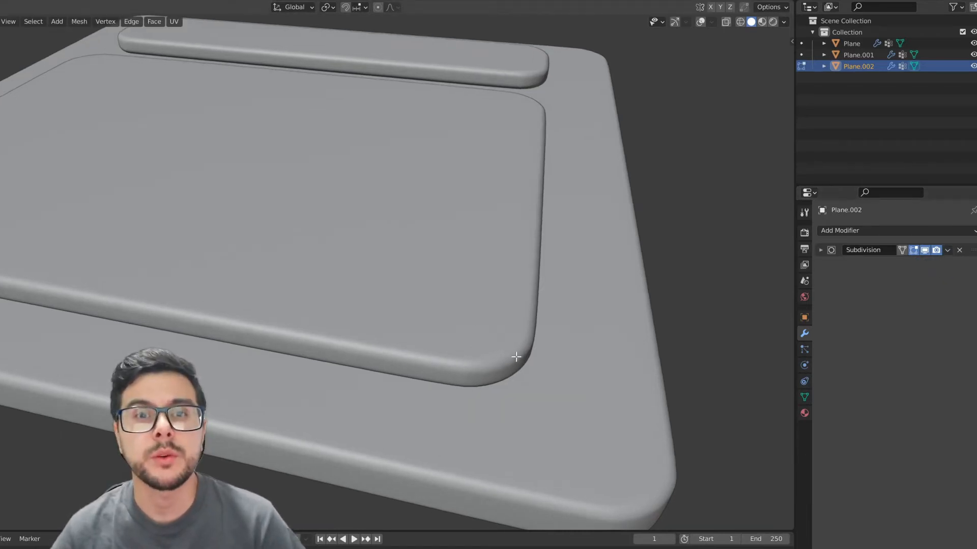
middle_drag(494, 341, 503, 327)
click(497, 276)
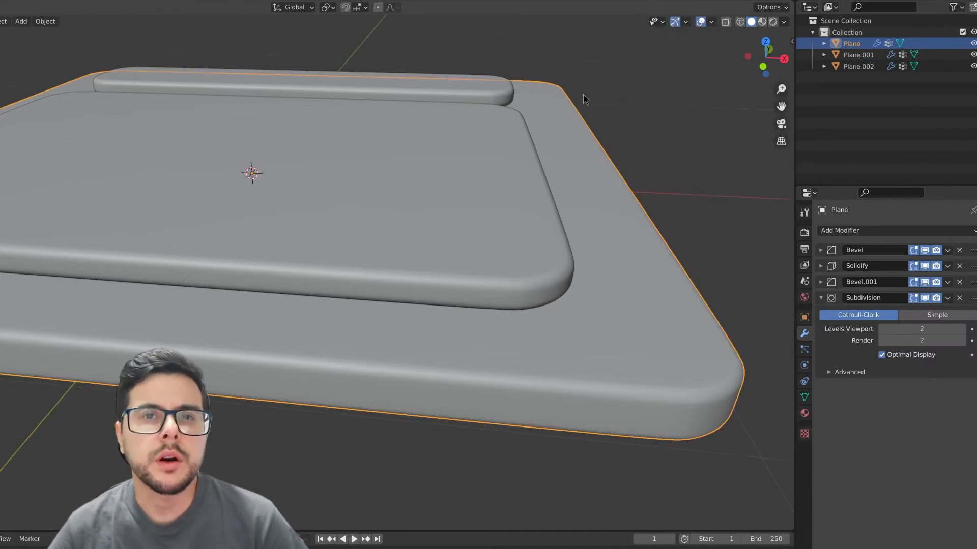
middle_drag(583, 97, 471, 257)
click(482, 277)
key(Tab)
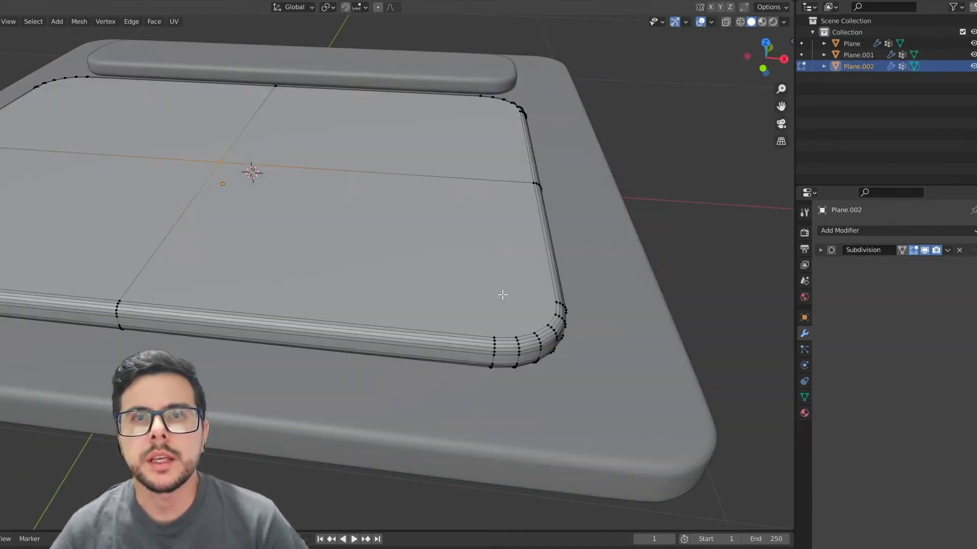
scroll(546, 364, up, 2)
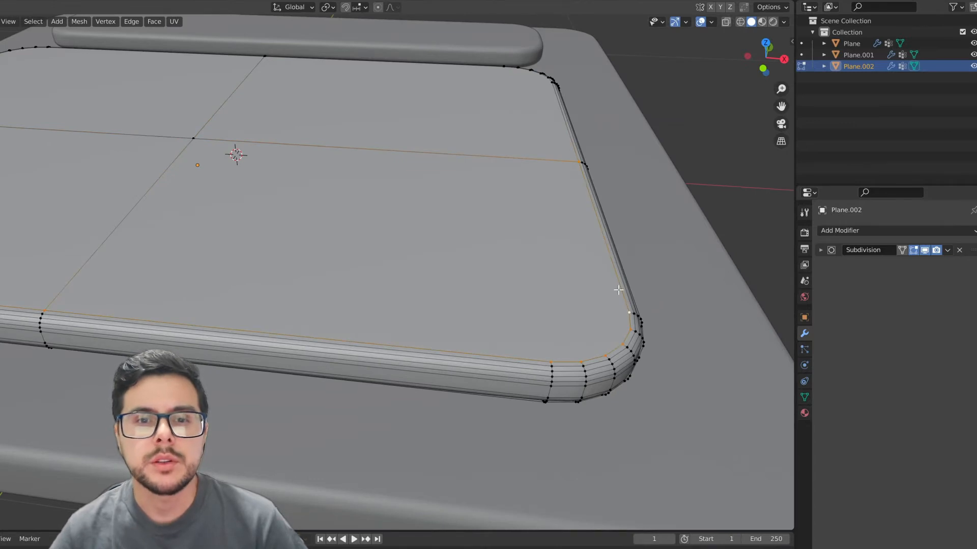
middle_drag(524, 306, 521, 280)
middle_drag(620, 231, 531, 286)
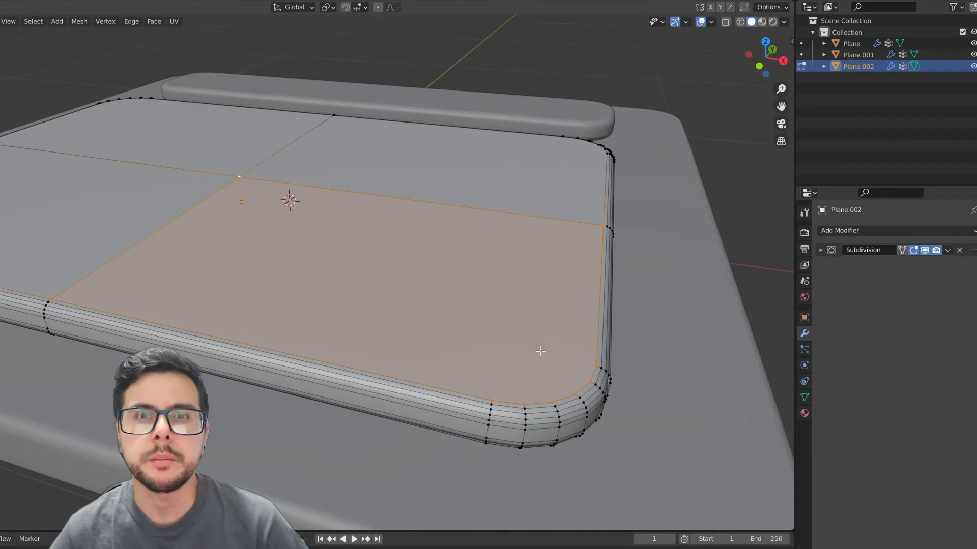
key(Tab)
Inspect the corner topology of the slab and panels in wireframe shading, and return to solid shading.
click(782, 23)
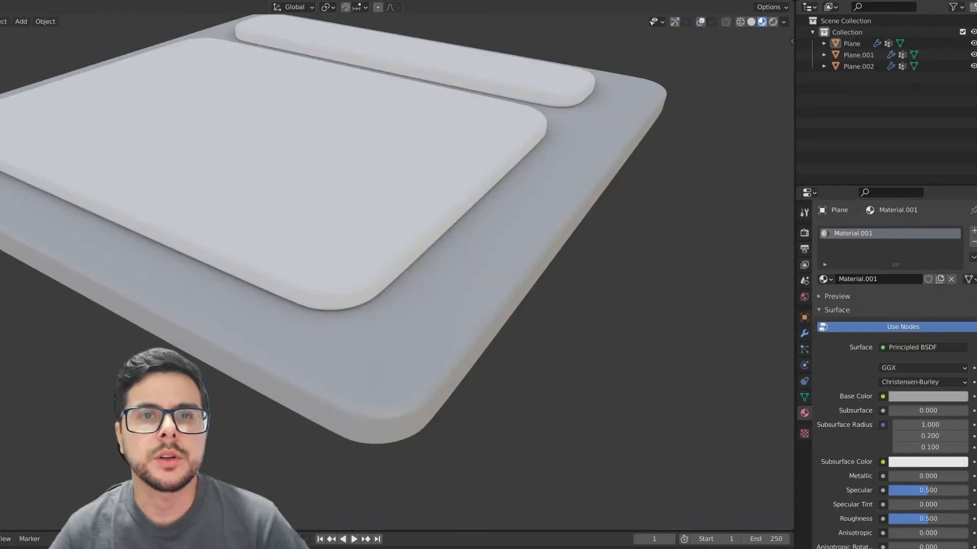
click(740, 22)
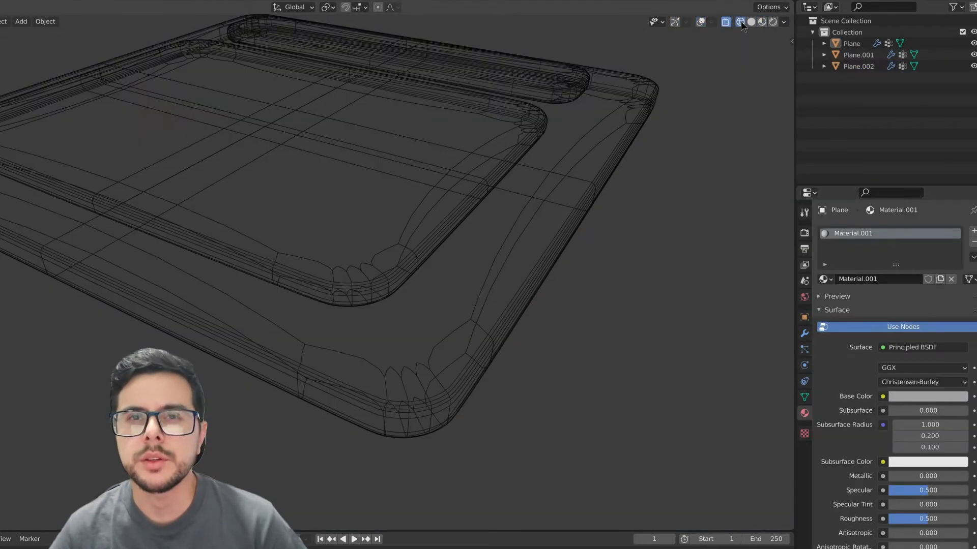
scroll(455, 347, up, 2)
middle_drag(397, 339, 413, 326)
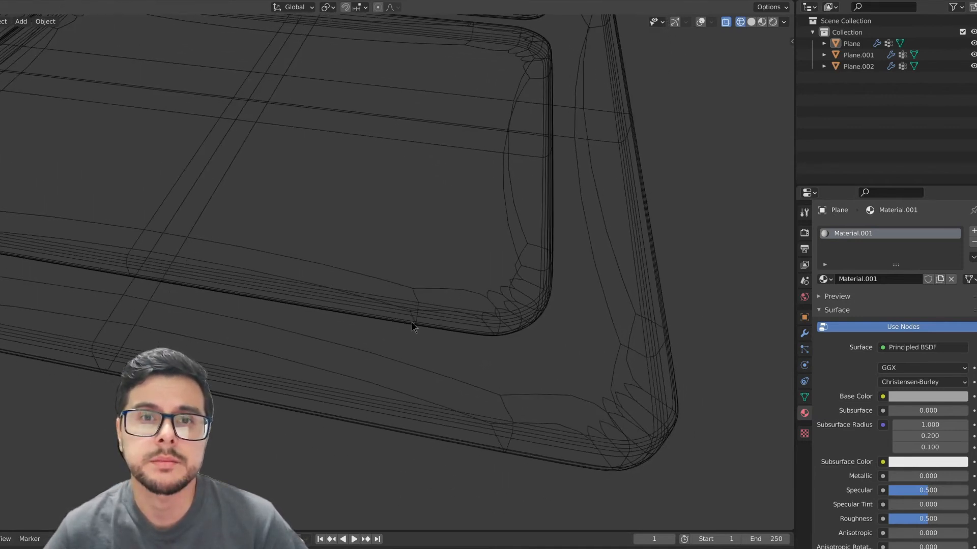
click(751, 22)
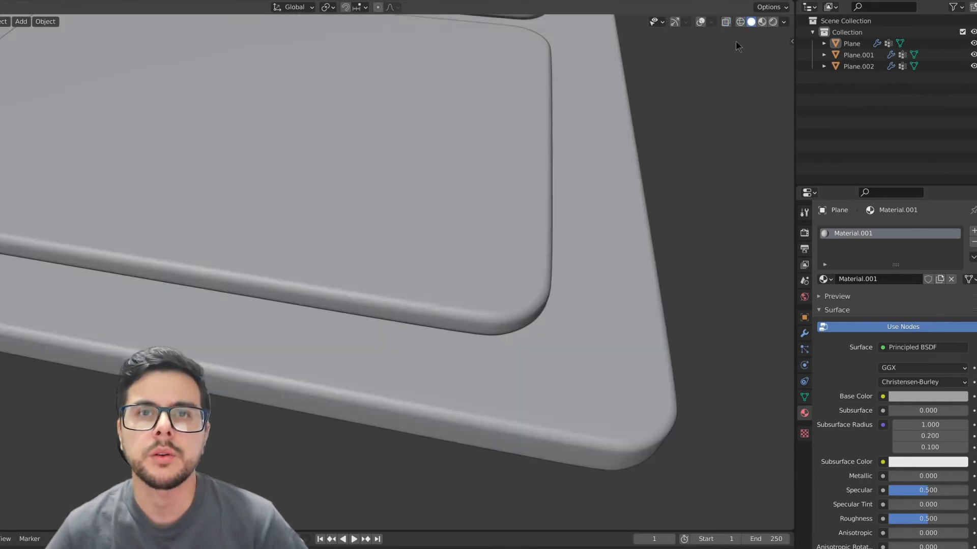
Show the model in Material Preview shading lit by the interior HDRI environment, and check its corners.
click(762, 22)
middle_drag(609, 131, 603, 116)
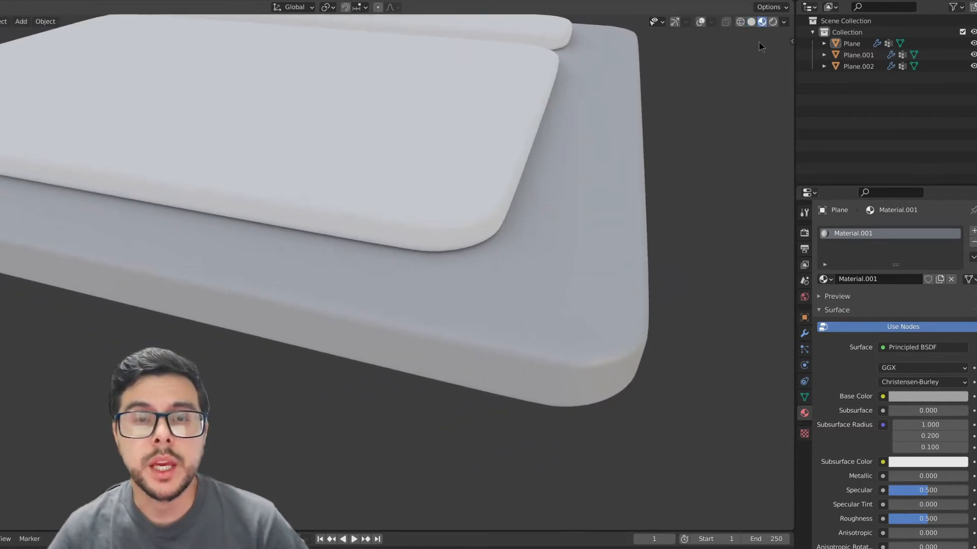
click(783, 23)
click(777, 124)
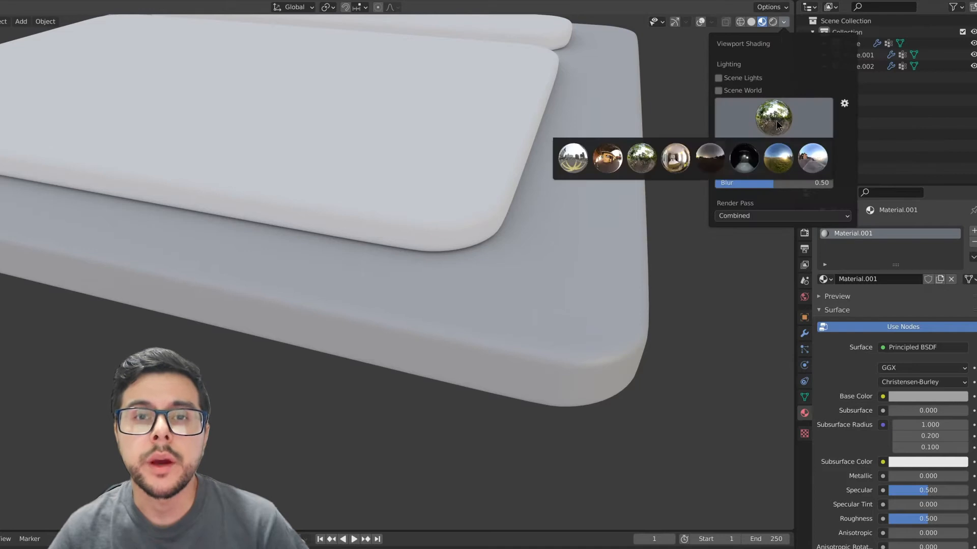
click(685, 155)
mouse_move(551, 157)
middle_down()
mouse_move(544, 144)
mouse_move(583, 141)
mouse_move(501, 197)
mouse_move(516, 229)
middle_up()
scroll(516, 228, up, 2)
middle_drag(572, 191, 545, 279)
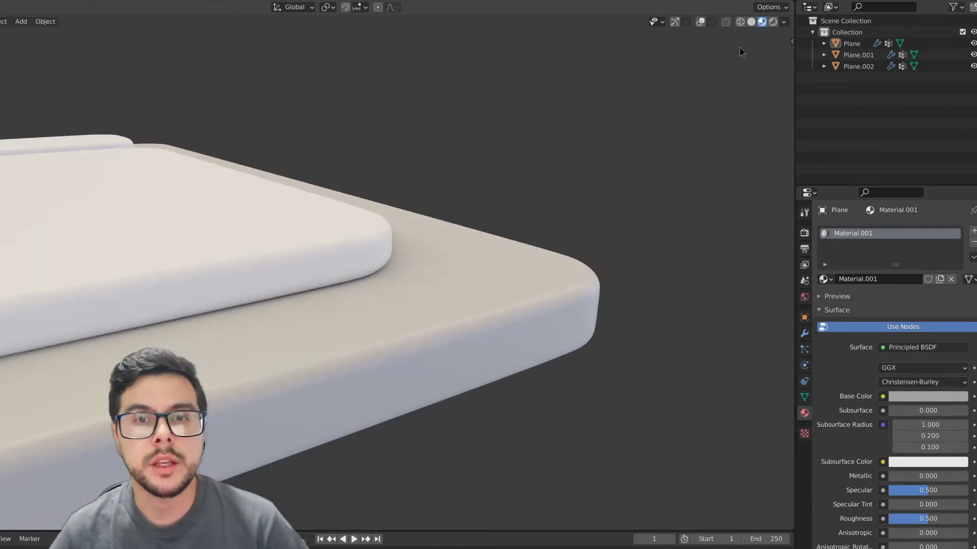
click(783, 22)
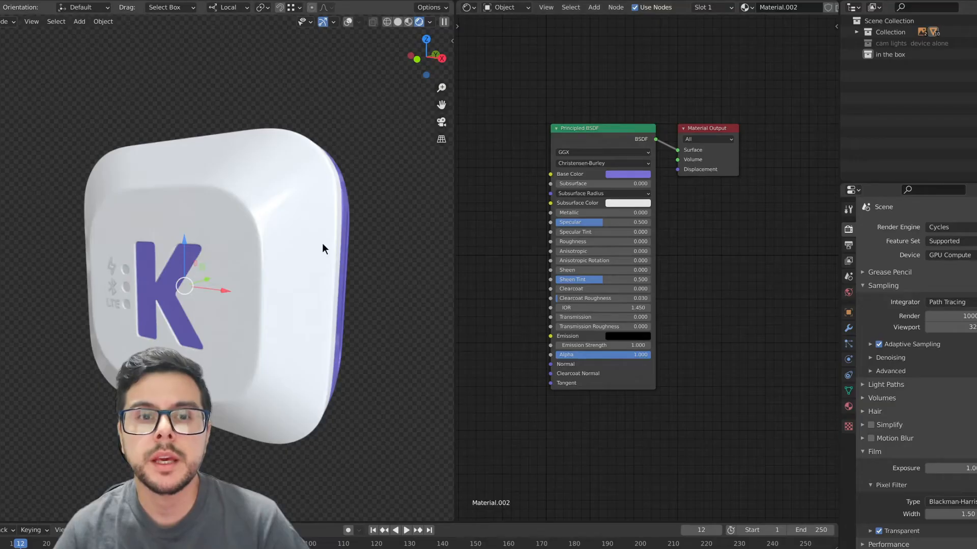
Try a roughness of 0.316 and a metallic value of 0.923 on the device's purple material.
middle_drag(322, 243, 295, 194)
scroll(191, 145, up, 2)
scroll(319, 242, up, 2)
scroll(583, 231, up, 2)
scroll(583, 236, up, 3)
drag(481, 219, 532, 219)
drag(507, 166, 641, 165)
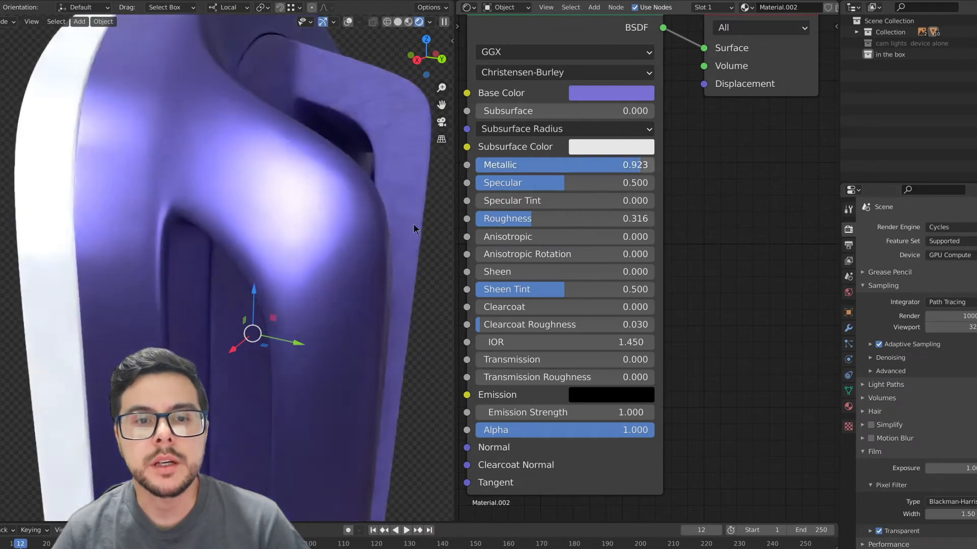
Set the purple material's metallic value to 0 and its roughness to 0.489, checking the surface from several angles.
scroll(299, 260, down, 5)
middle_drag(298, 261, 326, 218)
drag(565, 166, 544, 165)
drag(545, 218, 515, 222)
middle_drag(376, 229, 351, 270)
drag(513, 220, 487, 220)
middle_drag(317, 235, 307, 252)
scroll(191, 237, up, 5)
middle_drag(191, 237, 219, 279)
scroll(243, 264, down, 3)
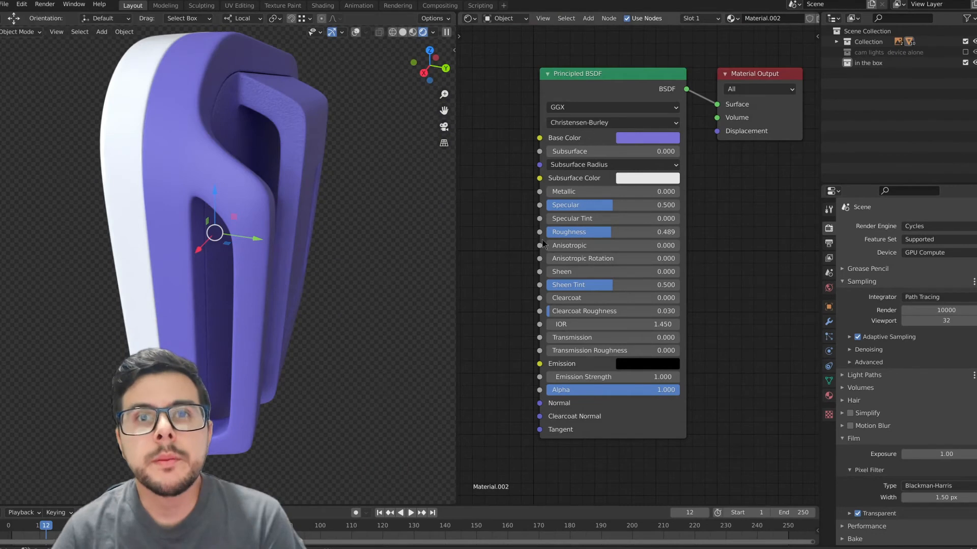
middle_drag(548, 234, 669, 230)
scroll(635, 246, down, 6)
middle_drag(605, 244, 676, 220)
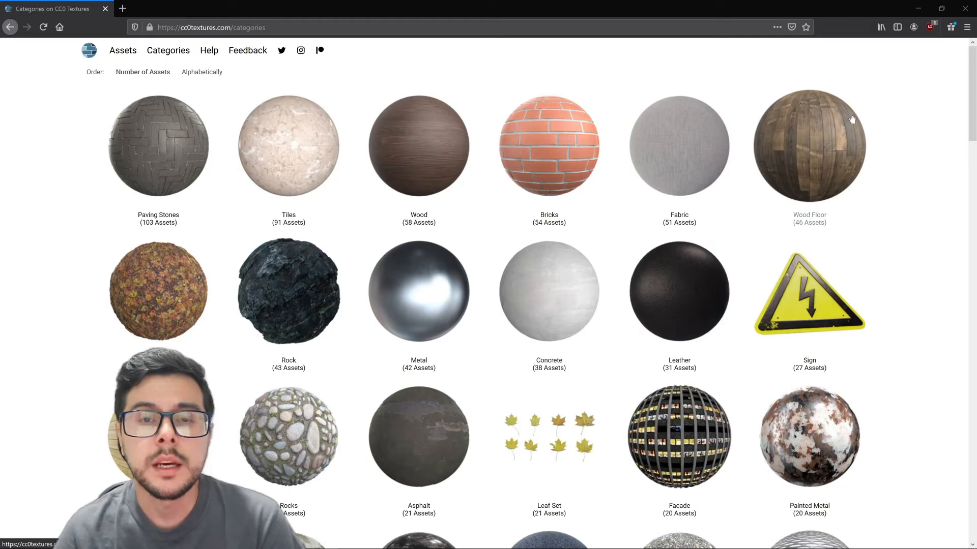
Browse the texture categories on the CC0 Textures website in the browser.
scroll(943, 163, down, 3)
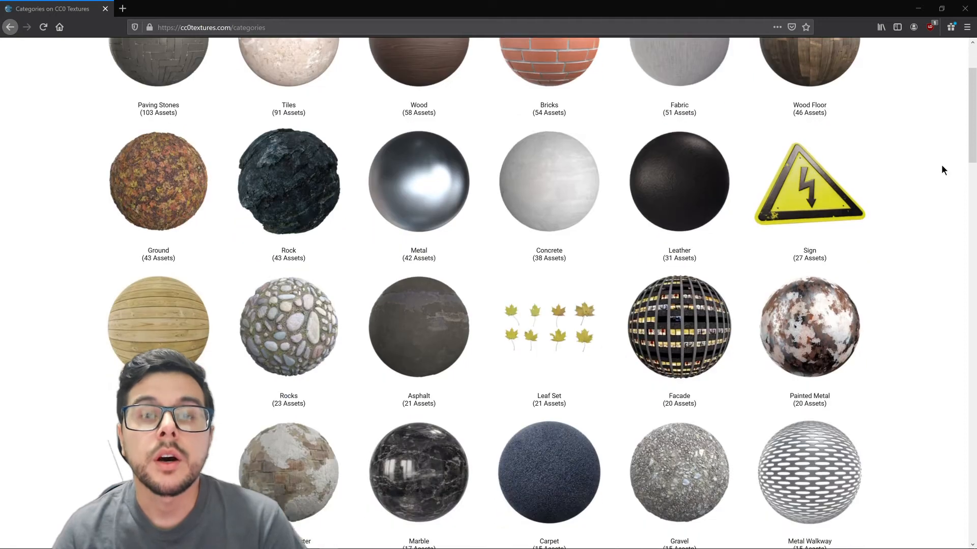
scroll(942, 167, down, 5)
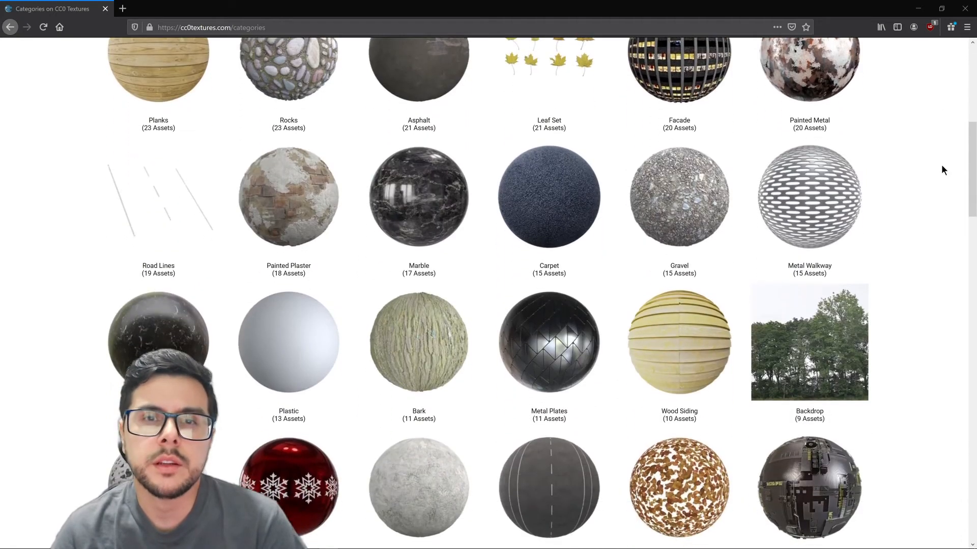
scroll(941, 164, down, 1)
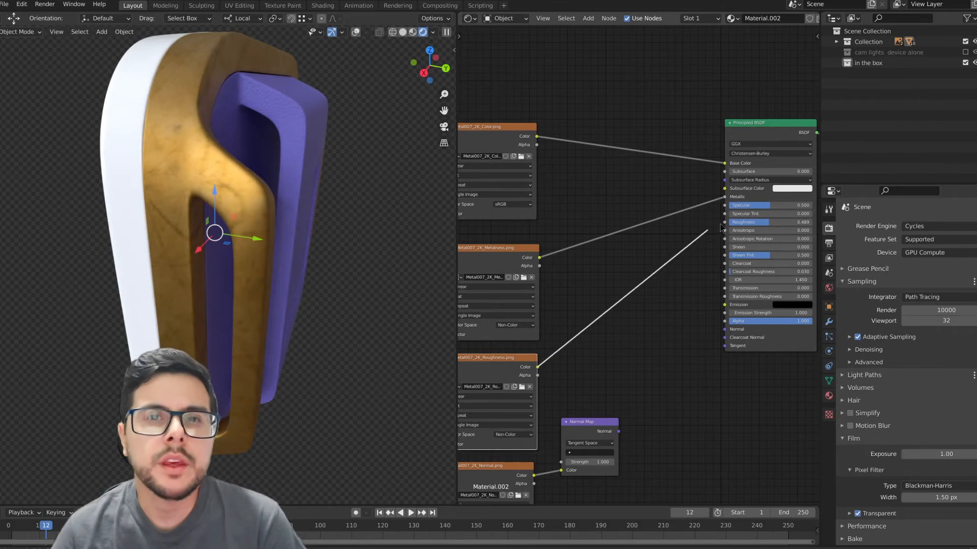
Connect the Color output of Metal007_2K_Roughness.png to the Principled BSDF's Roughness input.
drag(729, 225, 725, 223)
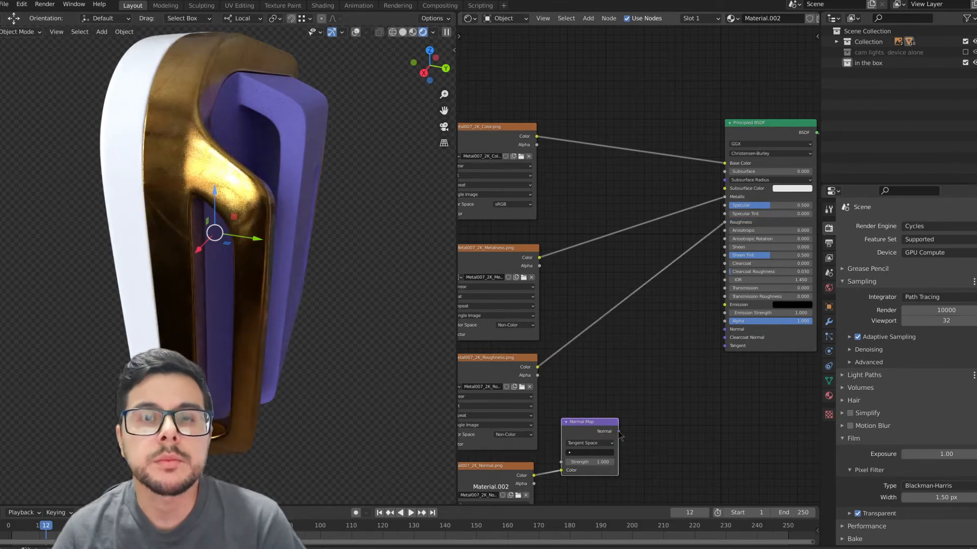
Connect the Normal Map node's Normal output to the Principled BSDF's Normal input.
drag(714, 342, 724, 329)
scroll(285, 311, down, 2)
middle_drag(236, 210, 273, 227)
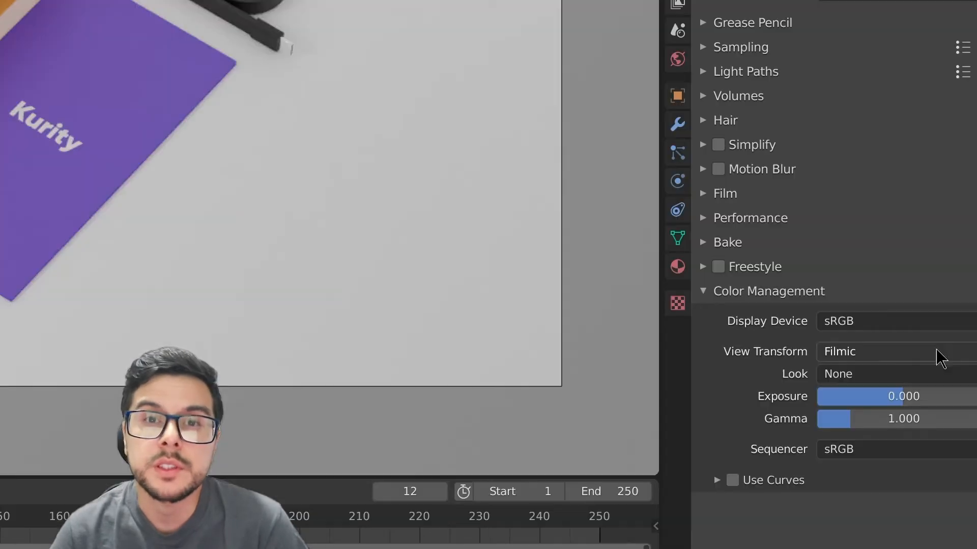
Set the scene's color management View Transform to Standard.
click(972, 444)
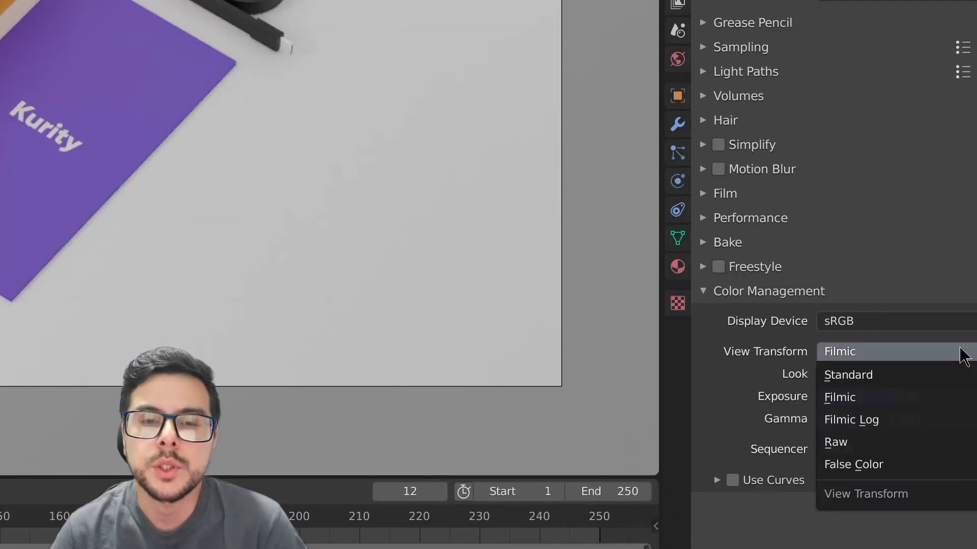
click(931, 376)
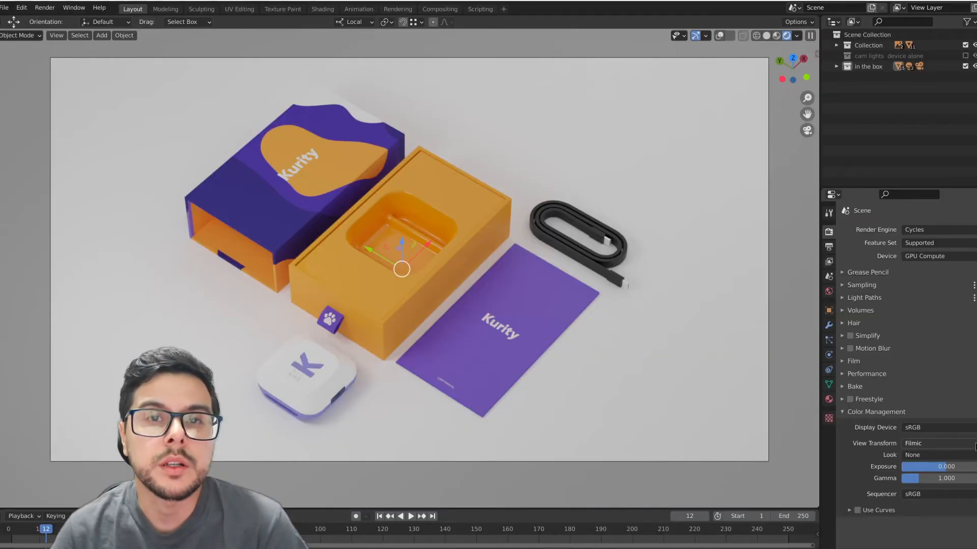
click(966, 351)
click(959, 455)
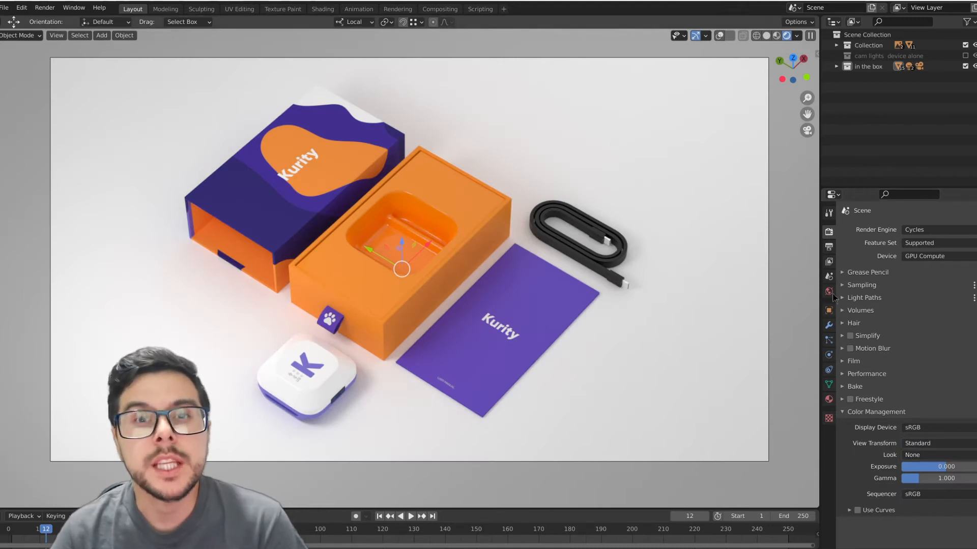
Switch the View Transform to Filmic and back to Standard repeatedly to compare the colours of the packaging scene.
click(973, 443)
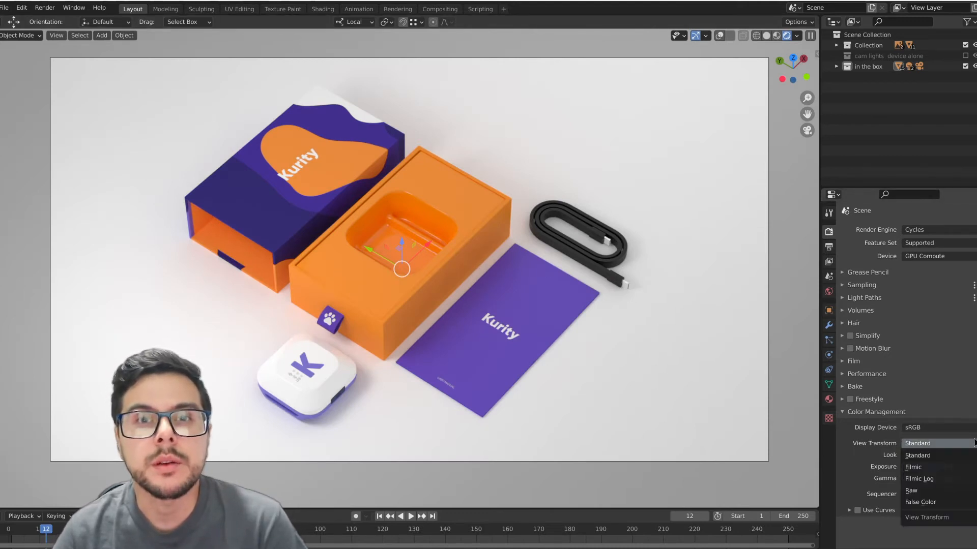
click(967, 467)
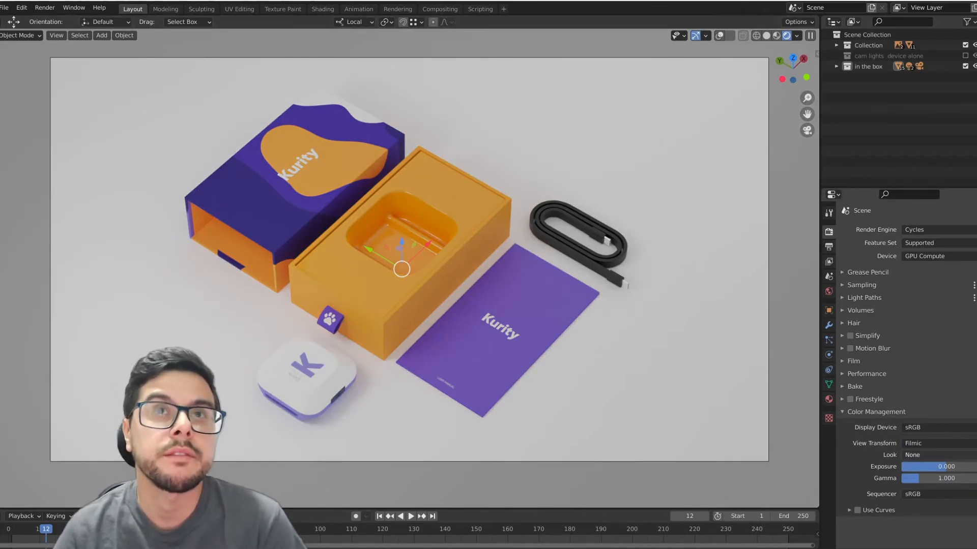
click(966, 444)
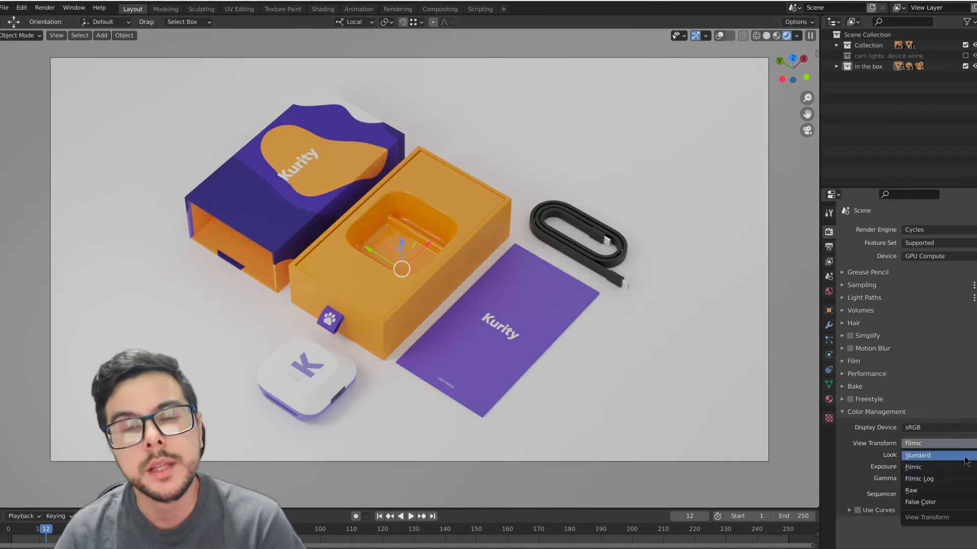
click(965, 461)
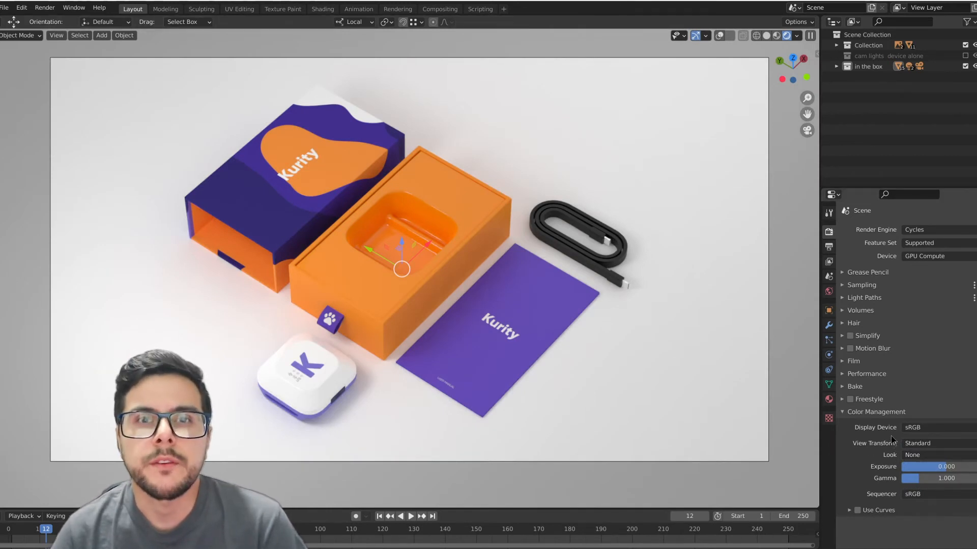
click(929, 443)
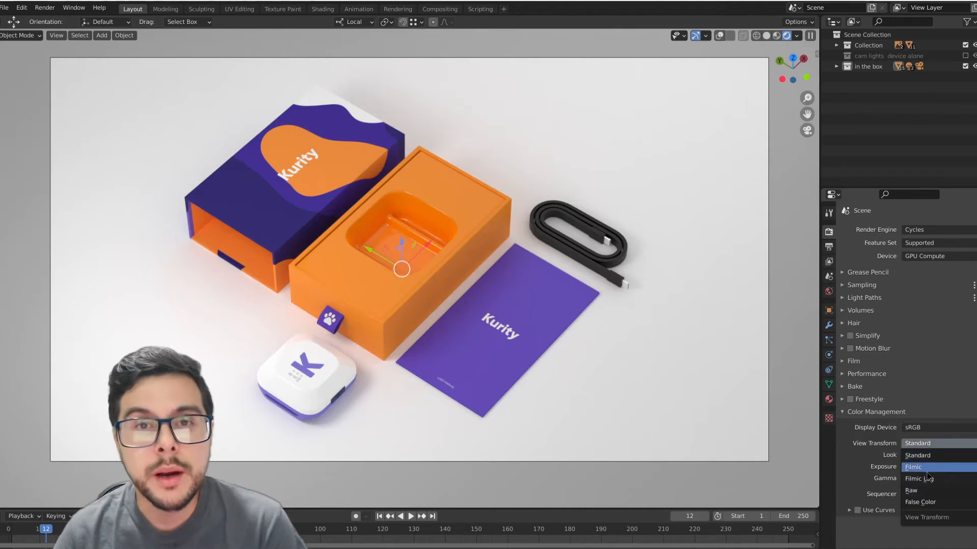
click(928, 471)
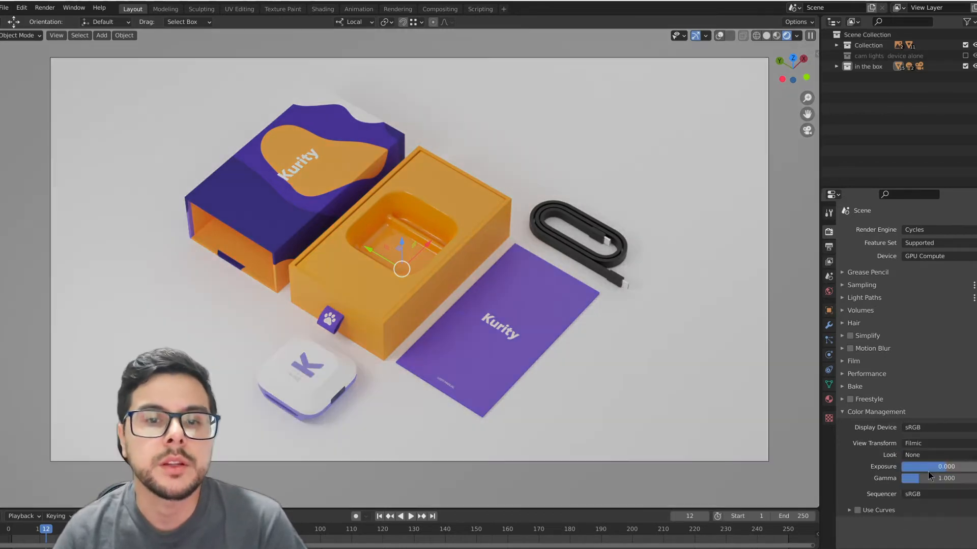
click(924, 444)
click(923, 457)
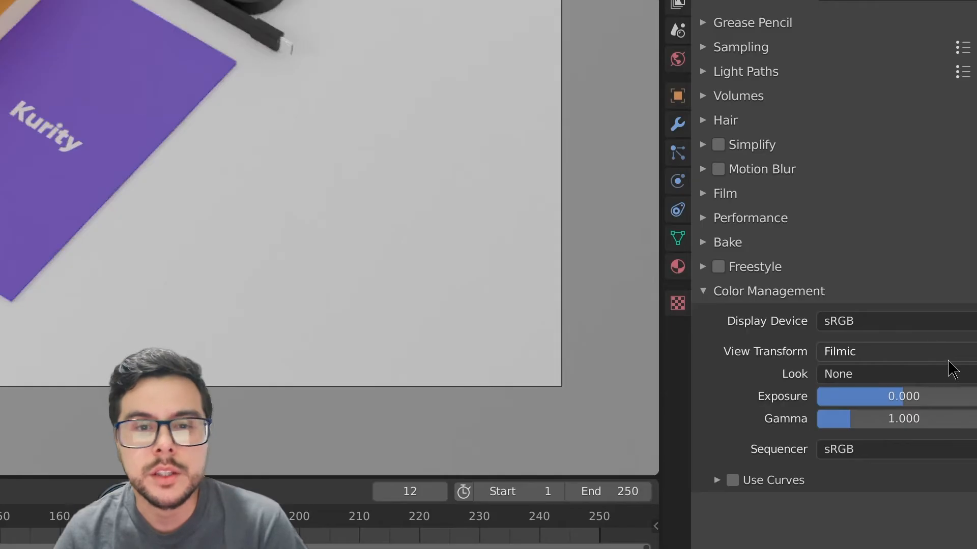
click(974, 444)
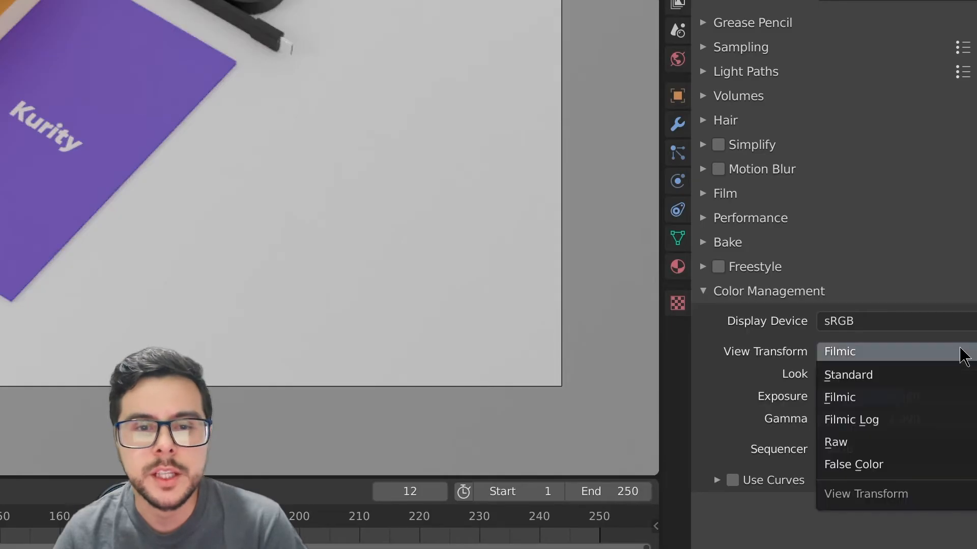
click(926, 379)
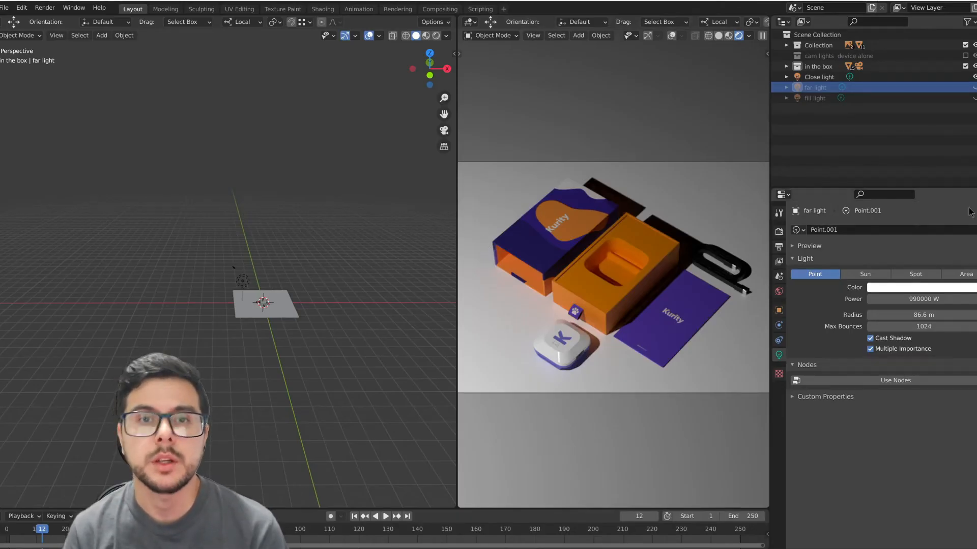
Select the Close light in the 3D view and move it about 4 m, down towards the ground plane.
mouse_move(310, 270)
middle_down()
mouse_move(353, 293)
mouse_move(296, 277)
middle_up()
scroll(377, 306, up, 3)
scroll(259, 303, up, 3)
click(221, 275)
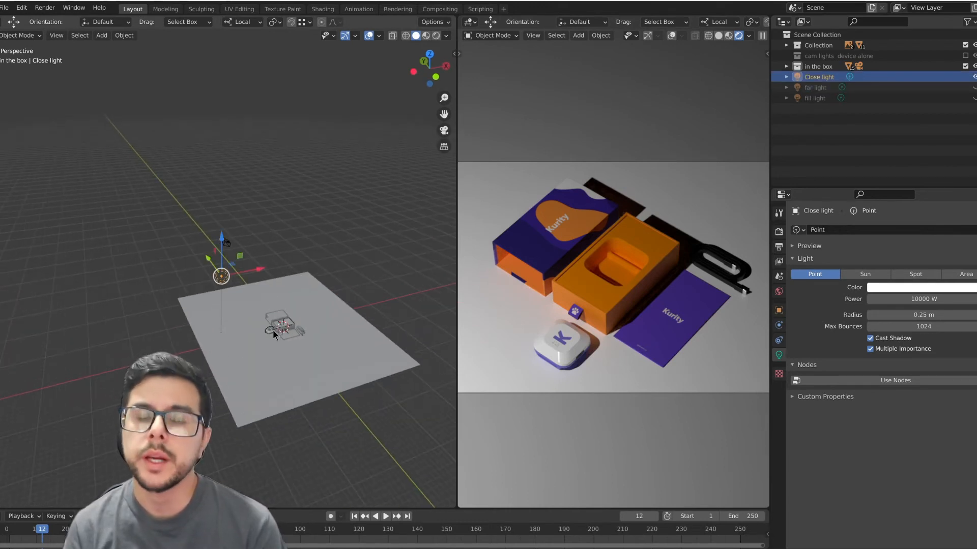
scroll(273, 329, up, 4)
scroll(295, 328, down, 2)
shift+middle_drag(308, 321, 224, 276)
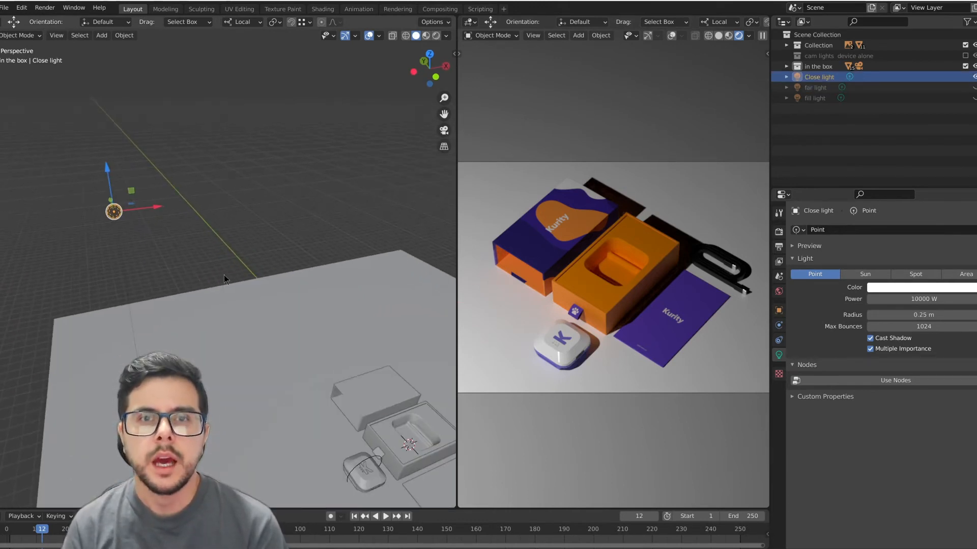
scroll(227, 278, down, 3)
key(g)
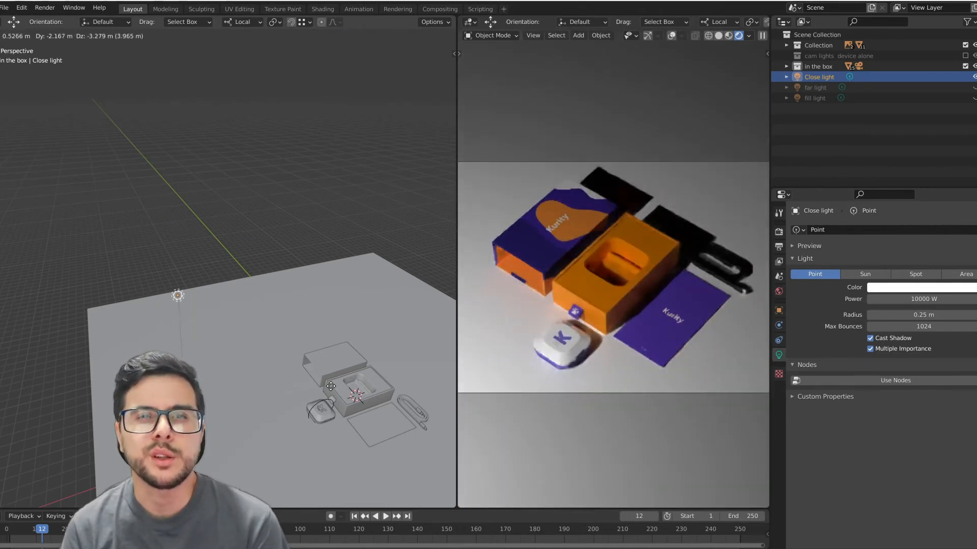
click(329, 387)
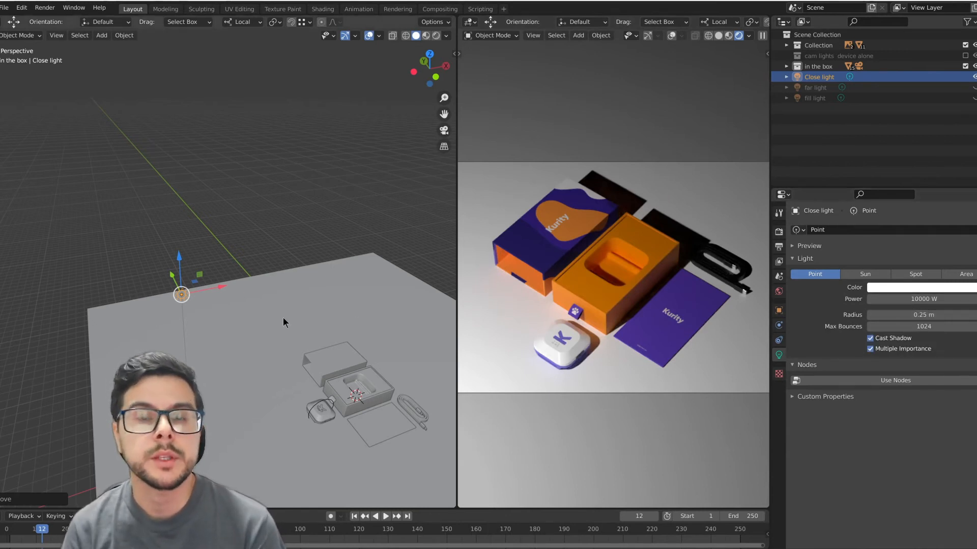
Hide the Close light and show the far light in the scene.
scroll(283, 316, down, 5)
click(975, 77)
click(975, 88)
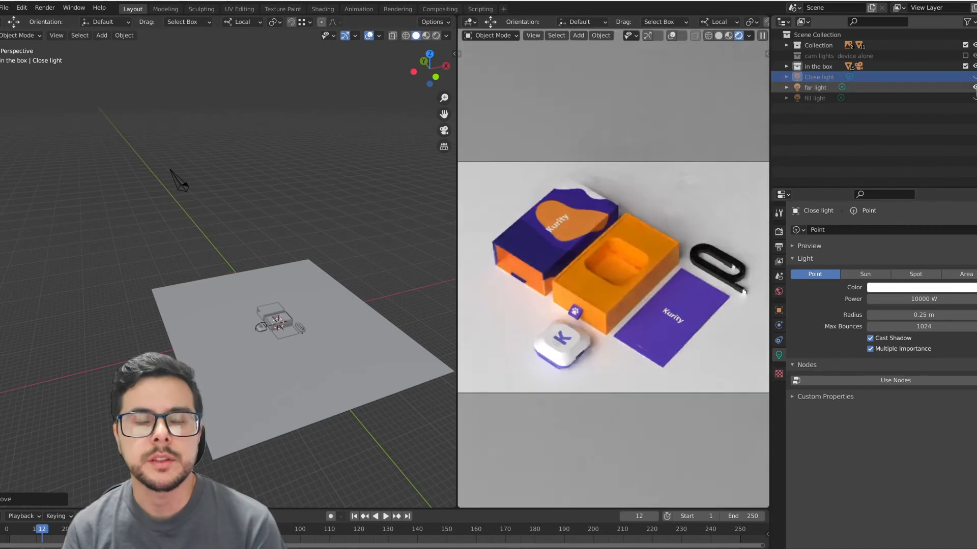
Select the far light in the 3D view and examine its size, position and light properties.
scroll(252, 269, down, 4)
middle_drag(251, 270, 224, 235)
scroll(210, 258, down, 3)
click(108, 185)
scroll(171, 224, up, 2)
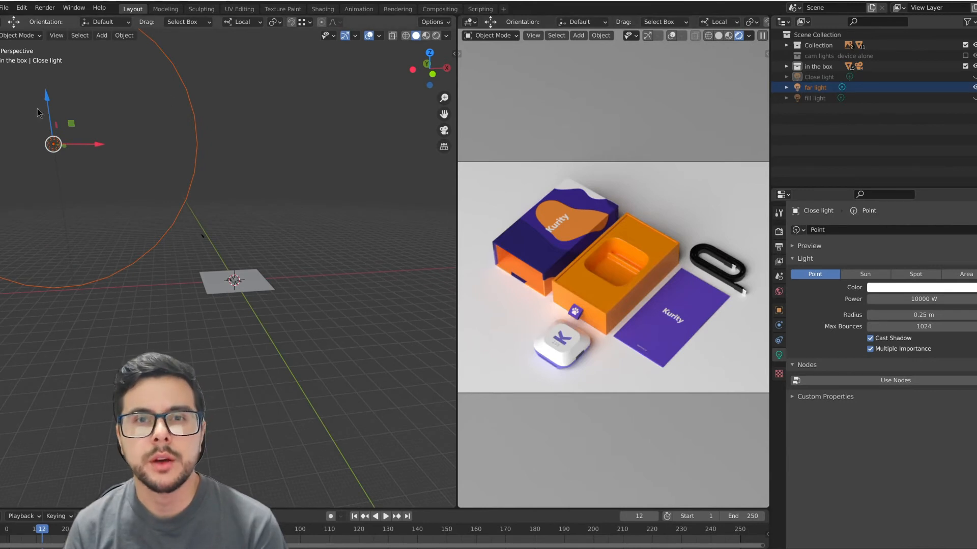
click(93, 104)
click(55, 146)
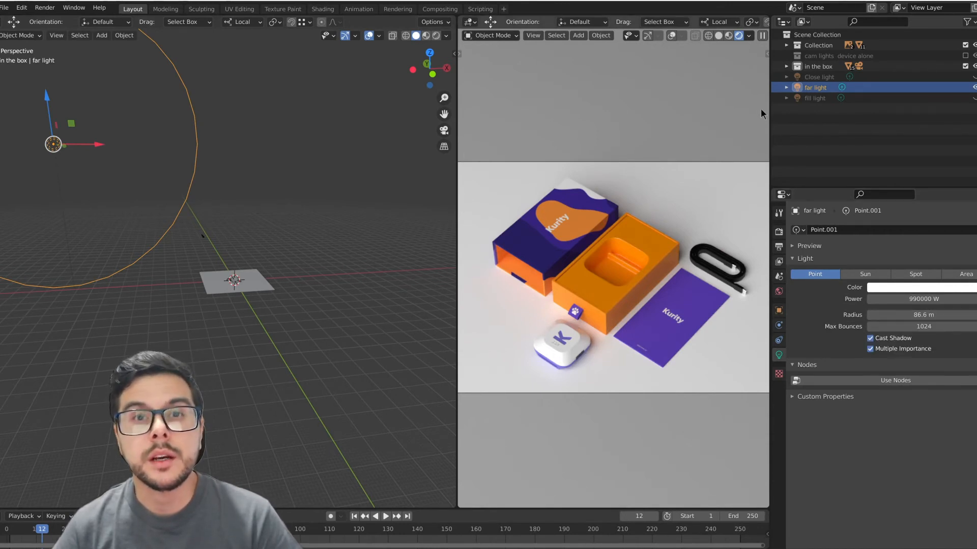
Show the fill light alongside the far light and check its placement relative to the ground plane.
click(974, 98)
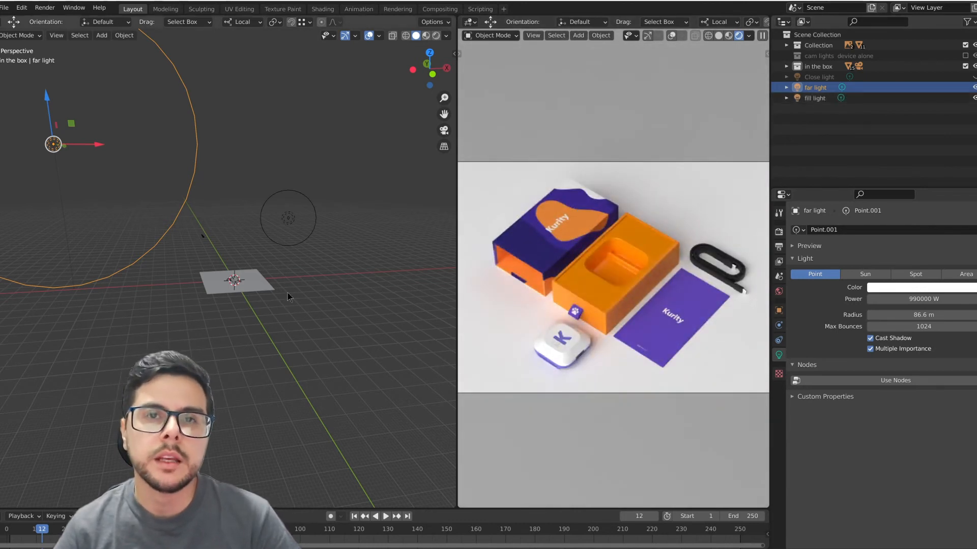
middle_drag(289, 302, 306, 286)
scroll(306, 271, up, 1)
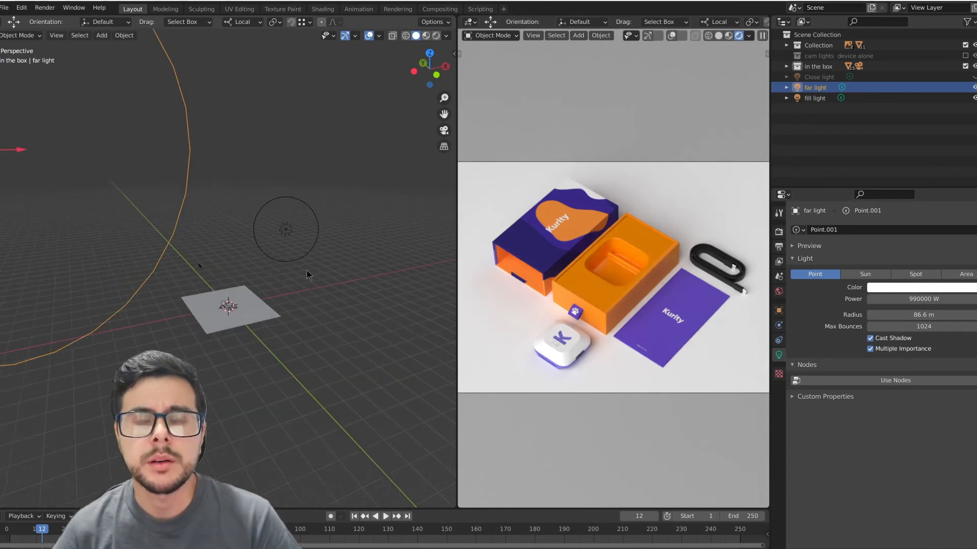
click(326, 333)
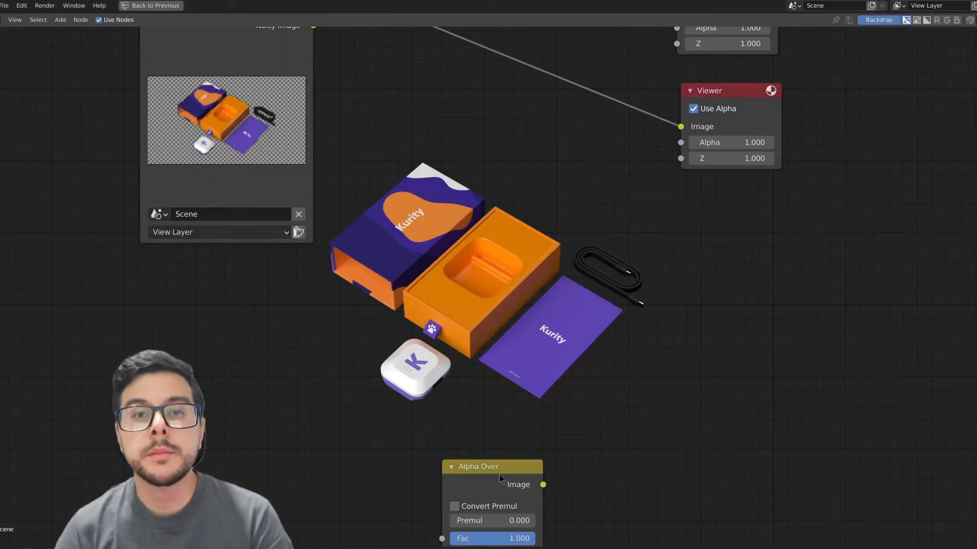
Insert the Alpha Over node between Render Layers and Viewer, feeding the rendered image into its second Image input.
drag(469, 465, 491, 181)
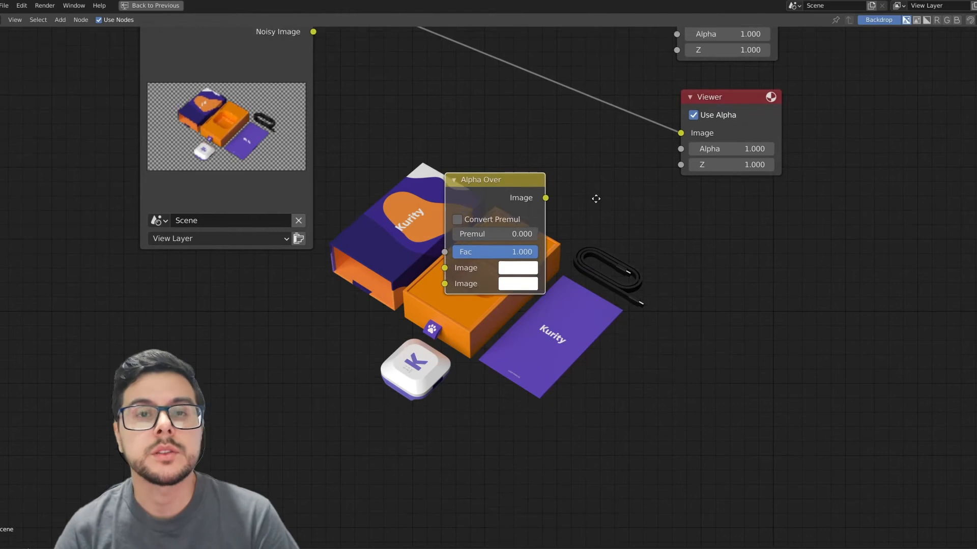
drag(472, 274, 520, 132)
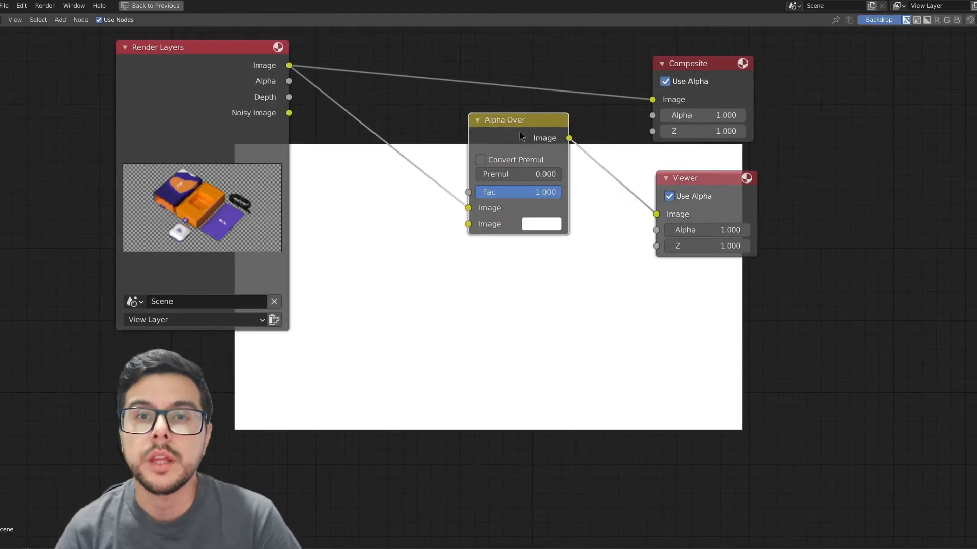
drag(469, 208, 468, 224)
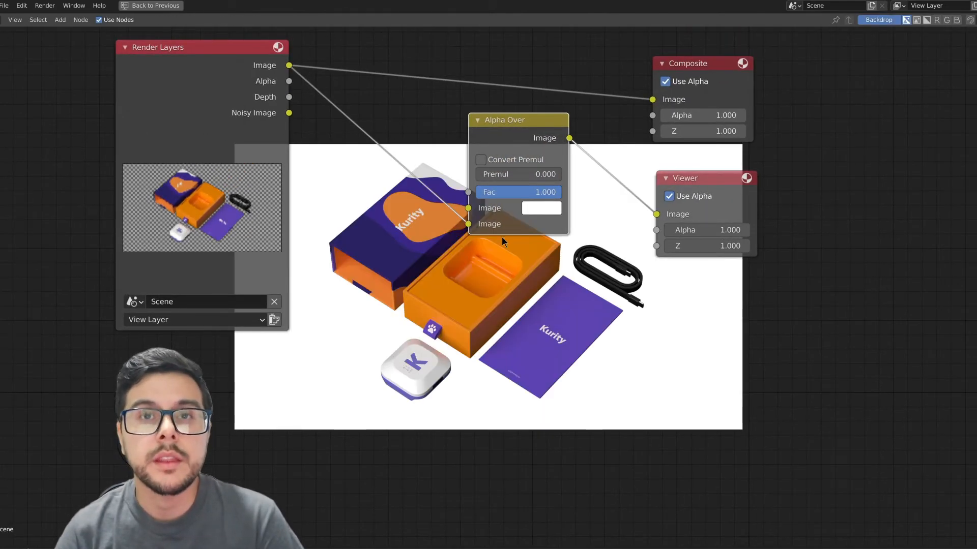
Set the Alpha Over node's first Image colour to purple as the render's background.
click(545, 212)
click(552, 231)
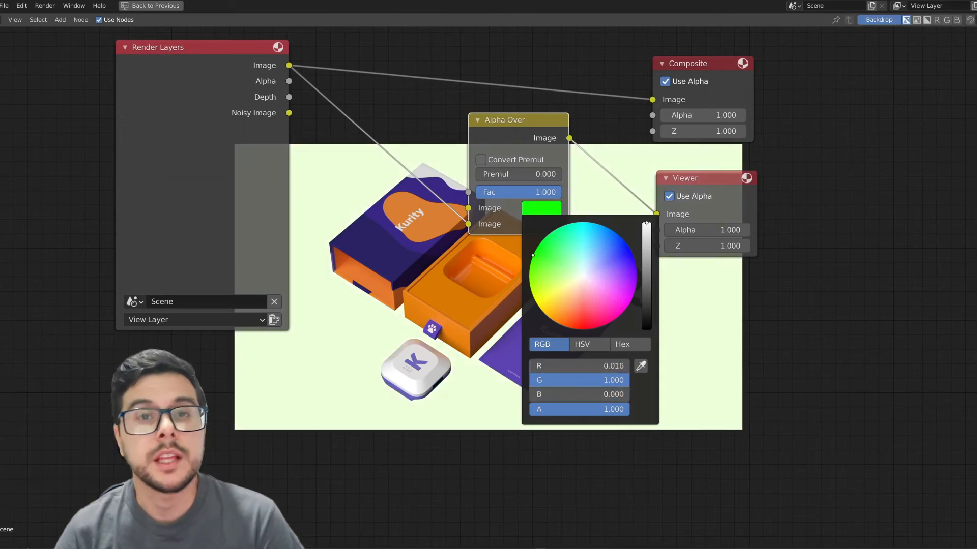
drag(551, 232, 610, 272)
drag(646, 239, 646, 241)
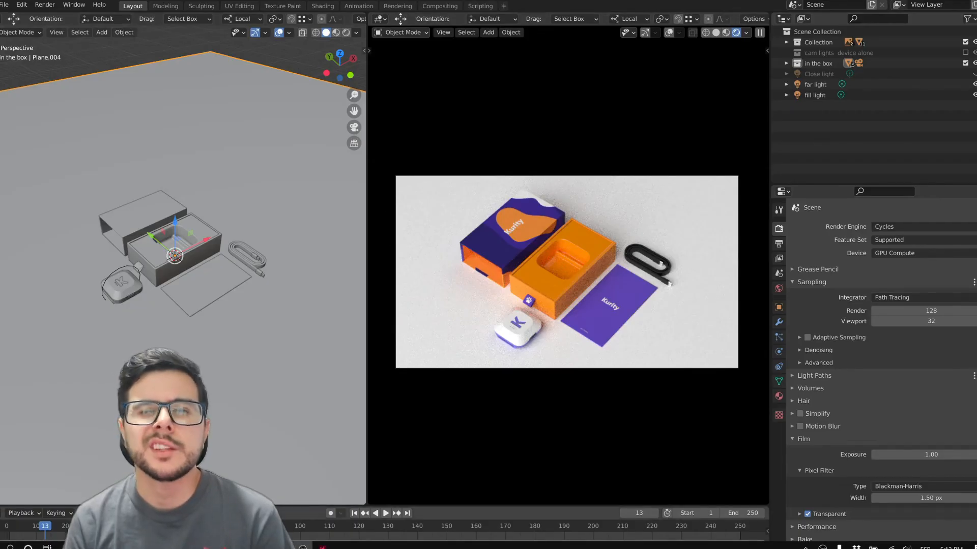
Enable Adaptive Sampling plus OptiX render denoising and Automatic viewport denoising, and render the frame.
click(808, 337)
click(808, 350)
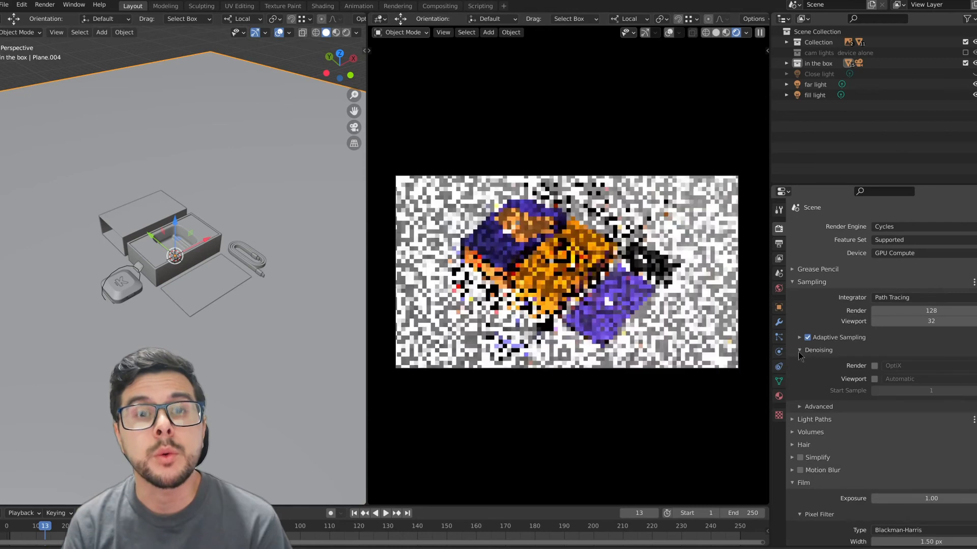
click(875, 380)
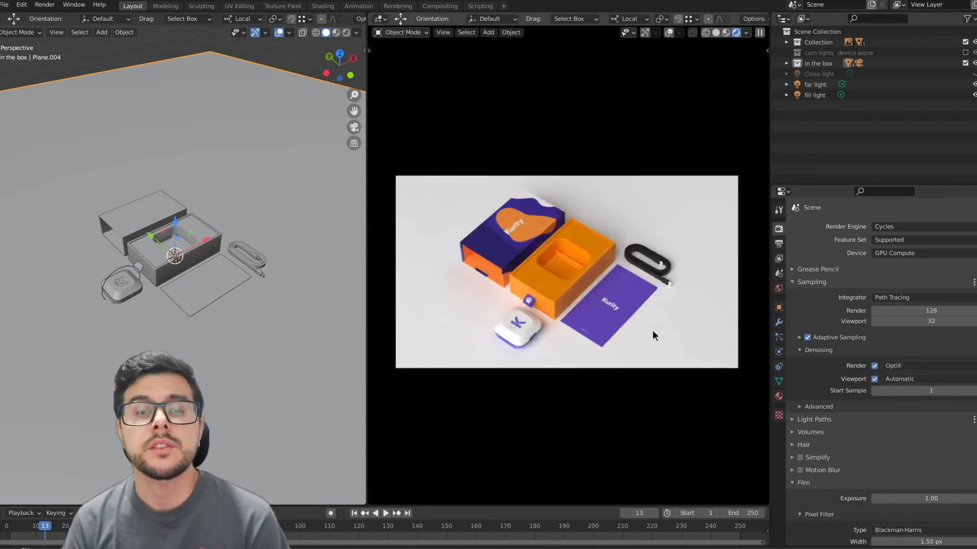
key(F12)
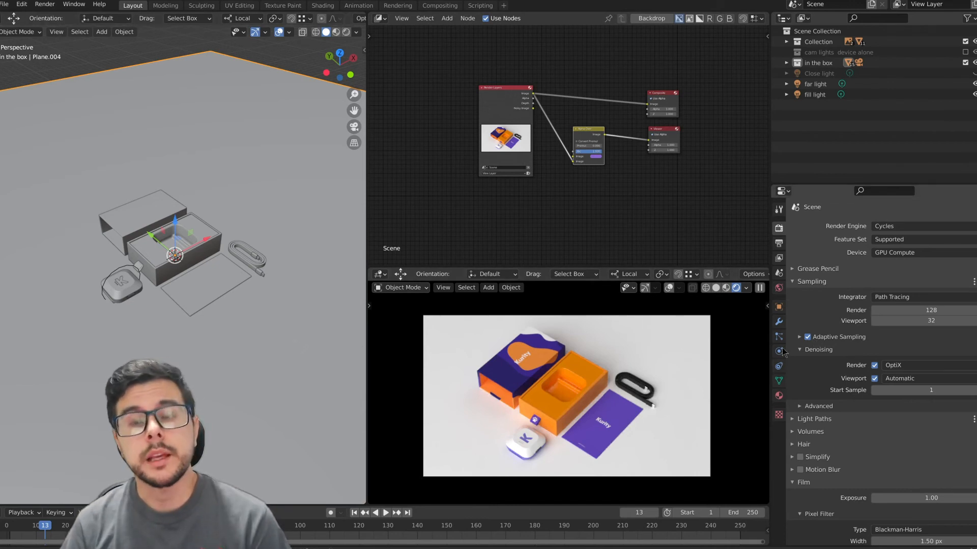
Make the ground plane Plane.004 a Shadow Catcher and render the frame again.
click(778, 307)
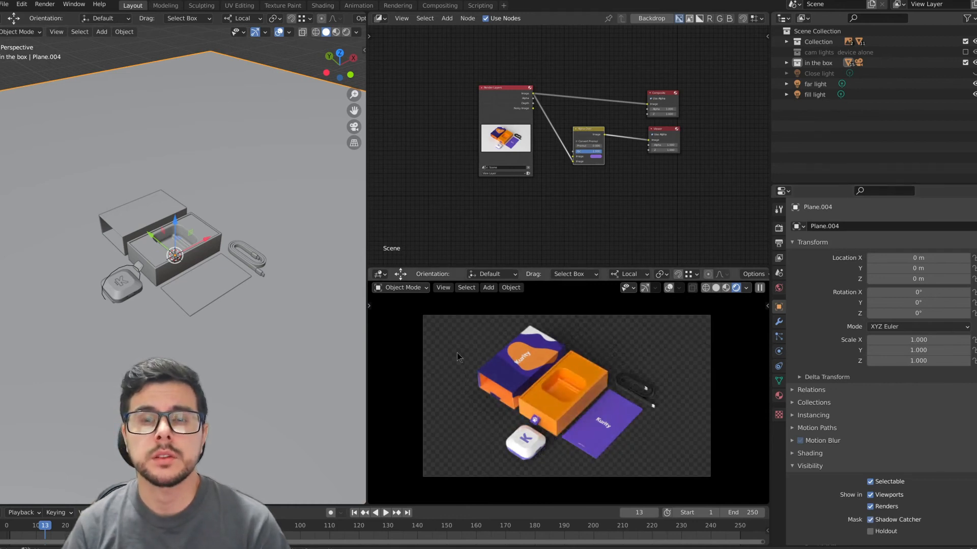
key(F12)
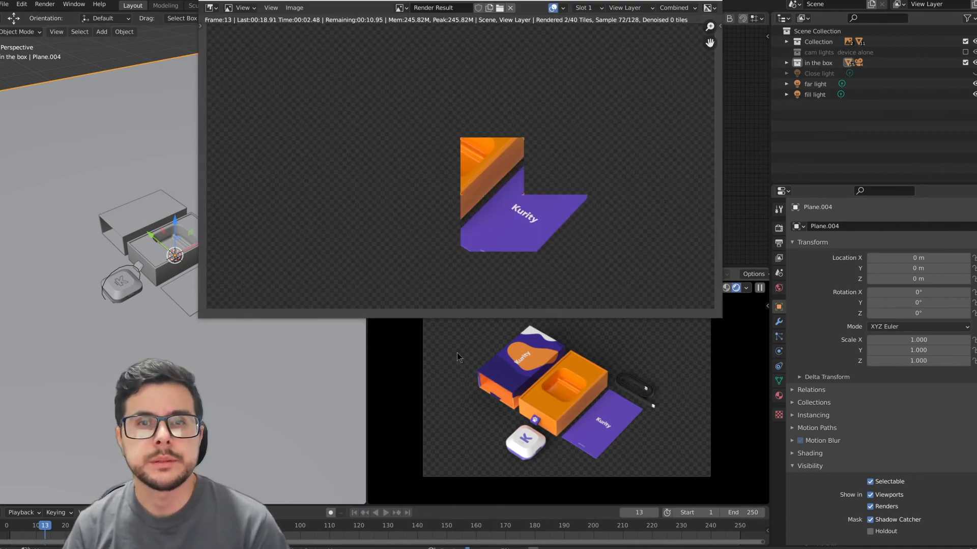
key(Escape)
Show the composited image as the node editor's backdrop, maximize the editor and enlarge the backdrop.
click(652, 18)
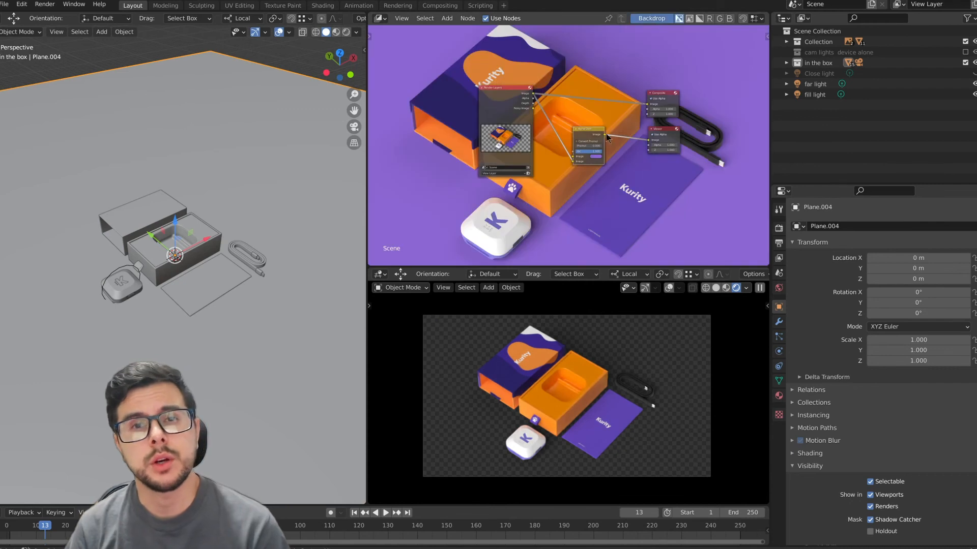
key(ctrl+space)
key(alt+v)
key(alt+v)
key(alt+v)
key(alt+v)
key(alt+v)
key(alt+v)
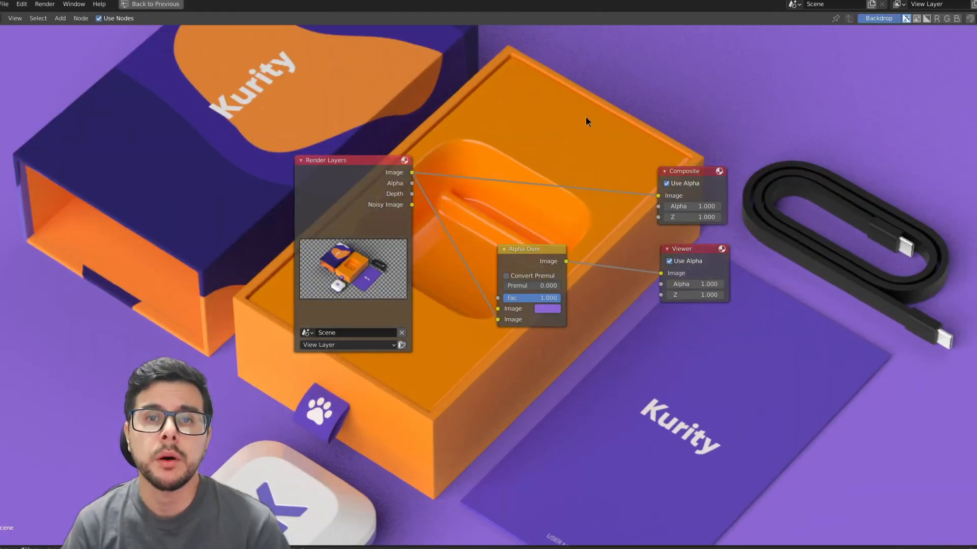
Turn off Adaptive Sampling and both the render and viewport denoising in the Cycles sampling settings.
middle_drag(585, 118, 571, 167)
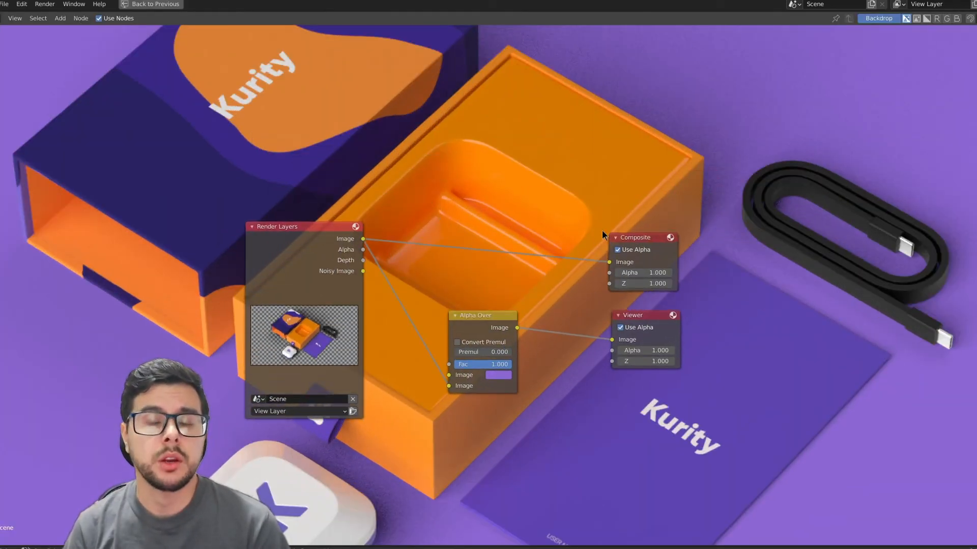
key(v)
key(v)
key(v)
key(v)
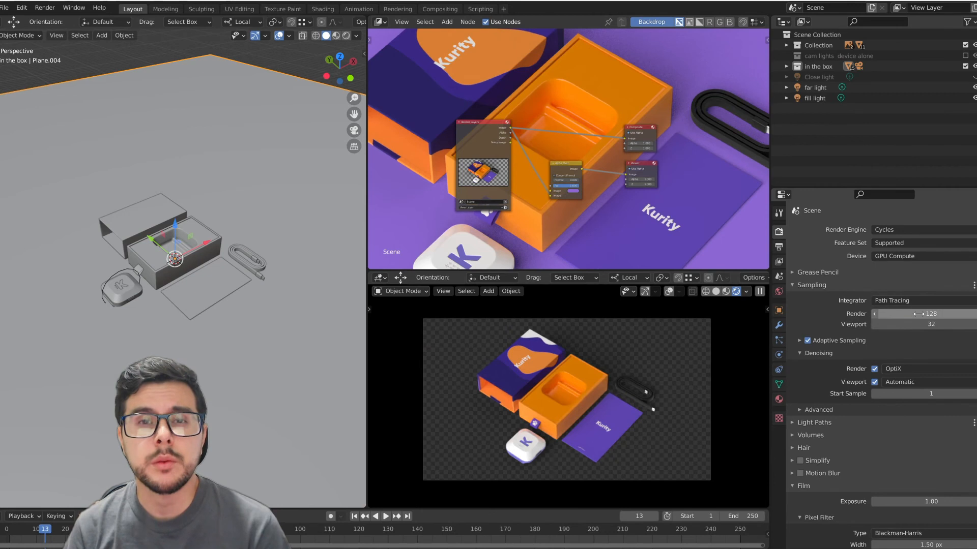
click(808, 341)
click(875, 369)
click(874, 382)
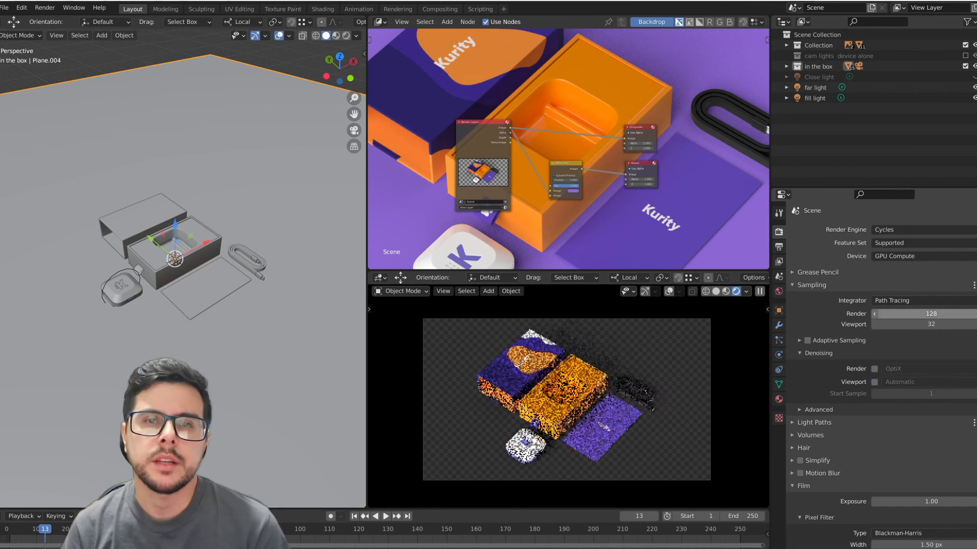
Set the render samples to 1000, render the frame and check the composited image at a reduced backdrop size.
click(909, 313)
text(100)
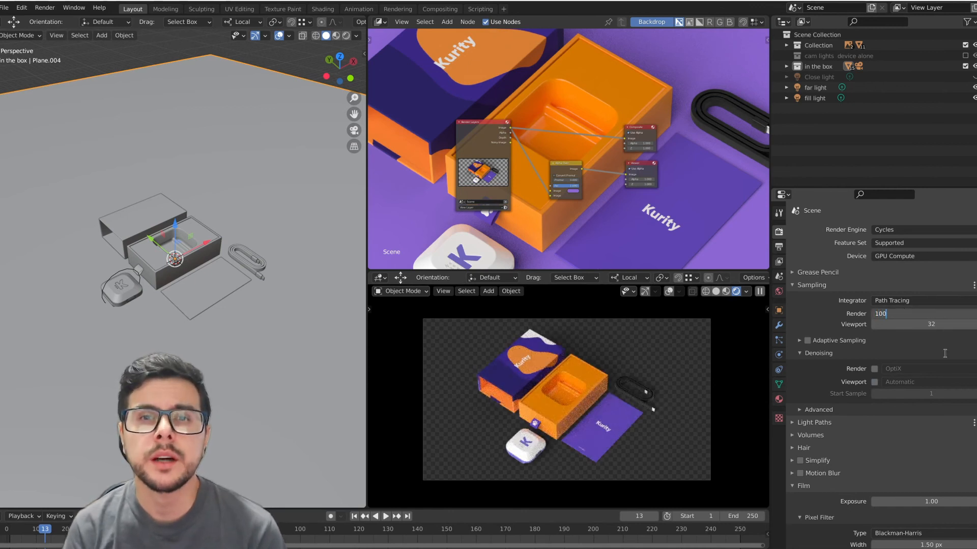
text(0)
key(Return)
key(F12)
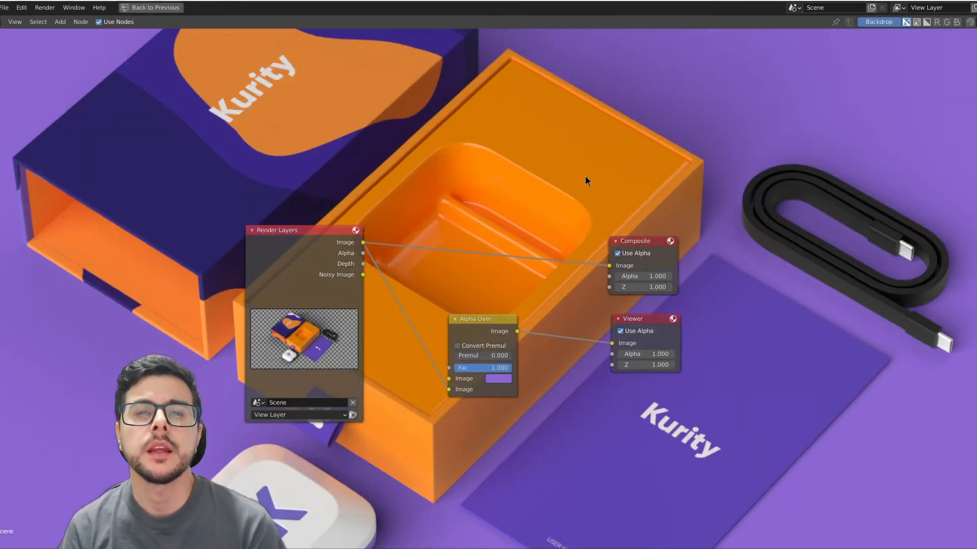
key(v)
key(v)
key(v)
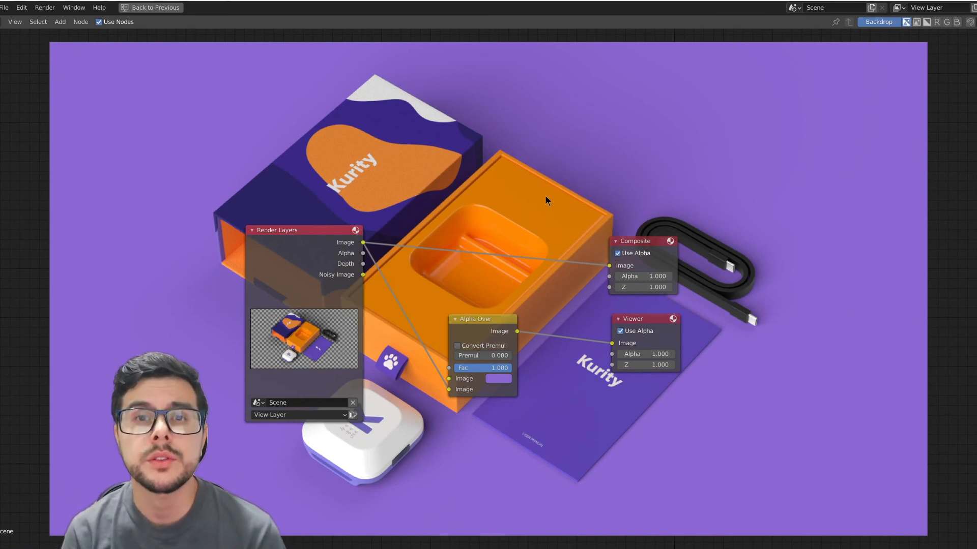
key(alt+space)
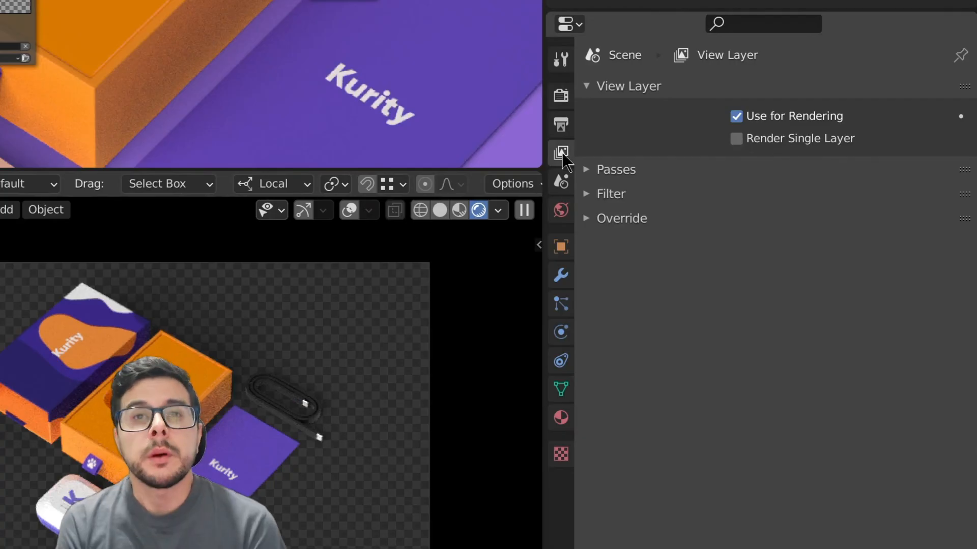
Enable the Denoising Data pass for the view layer and set the render samples to 128.
click(593, 172)
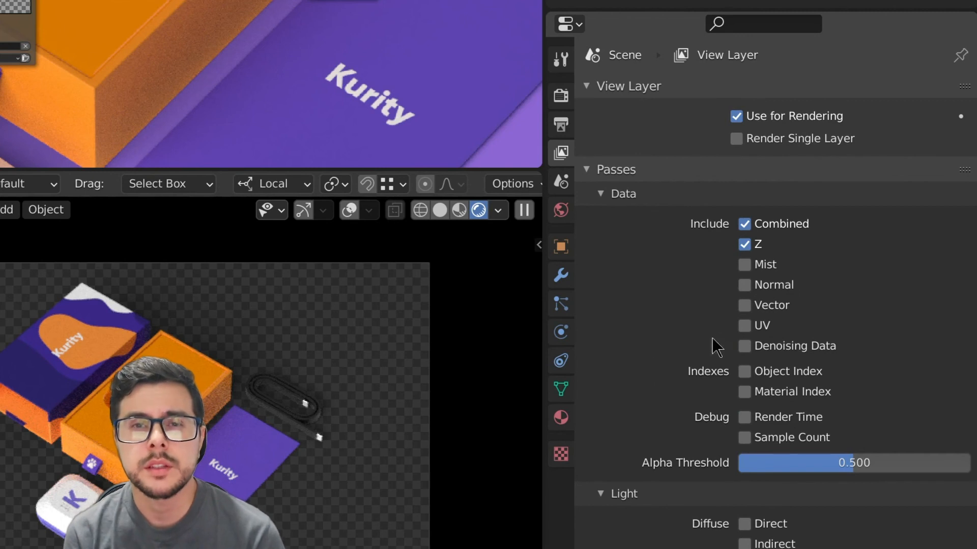
click(744, 346)
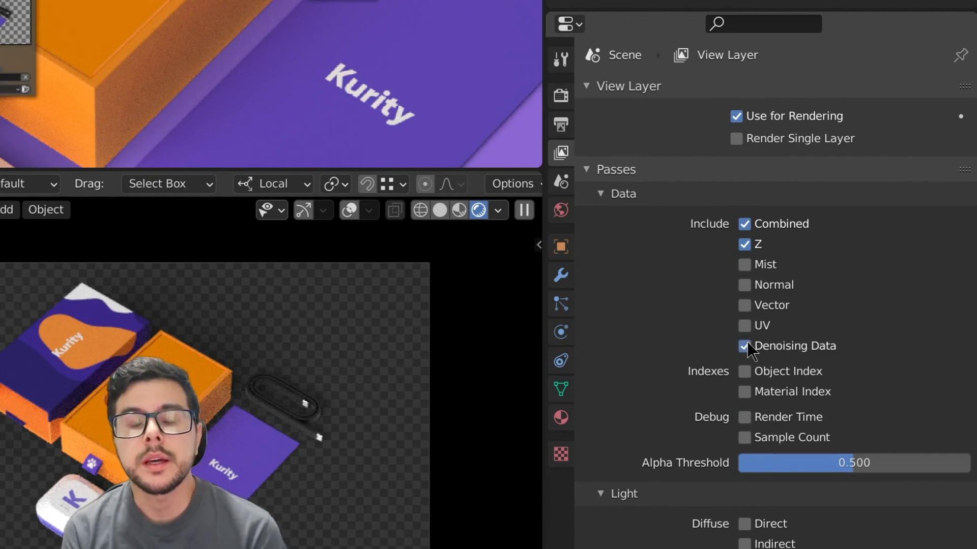
click(561, 95)
click(834, 252)
text(128)
key(Return)
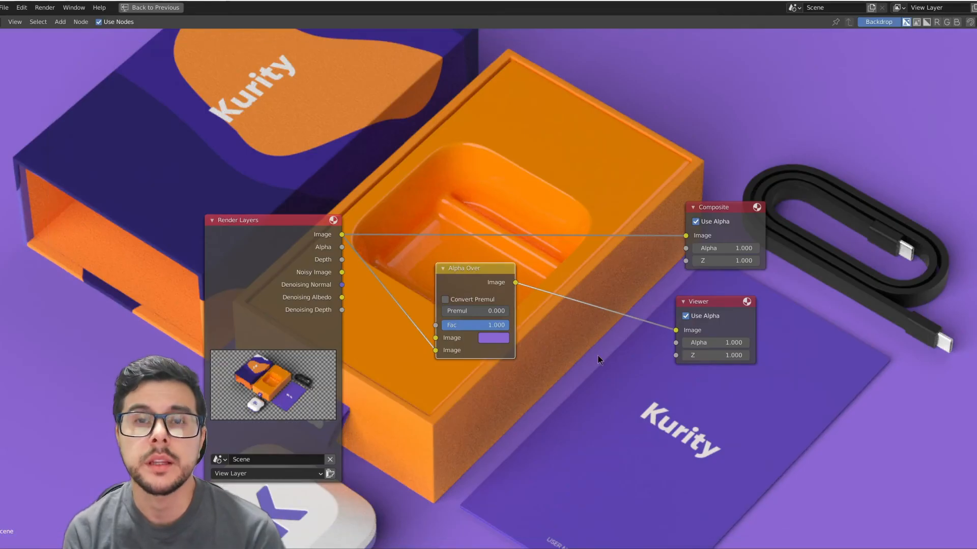
Add a Denoise node on the link between the Alpha Over and Viewer nodes.
key(shift+a)
click(597, 356)
text(den)
key(Return)
click(581, 297)
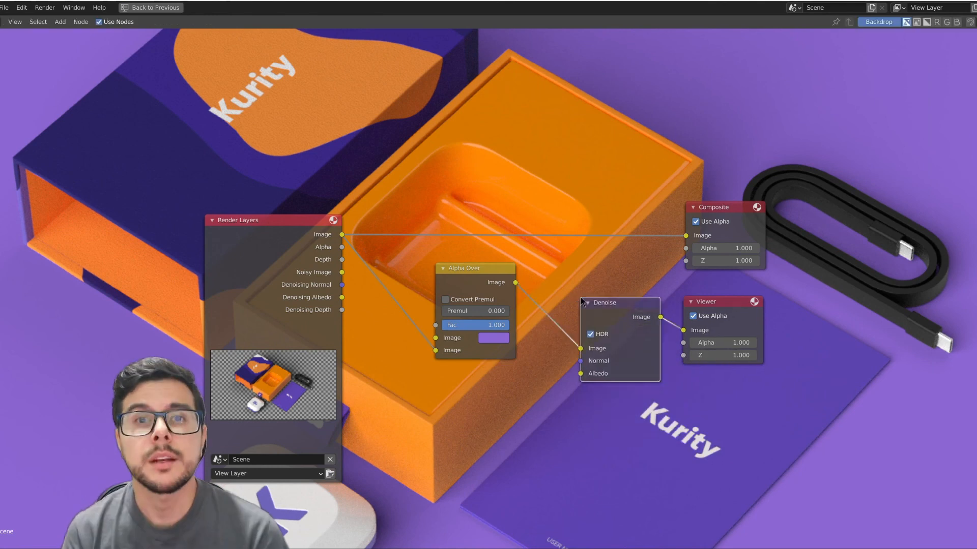
Connect Noisy Image to Alpha Over's second Image input, and Denoising Normal and Denoising Albedo to the Denoise node's Normal and Albedo inputs.
drag(343, 285, 436, 350)
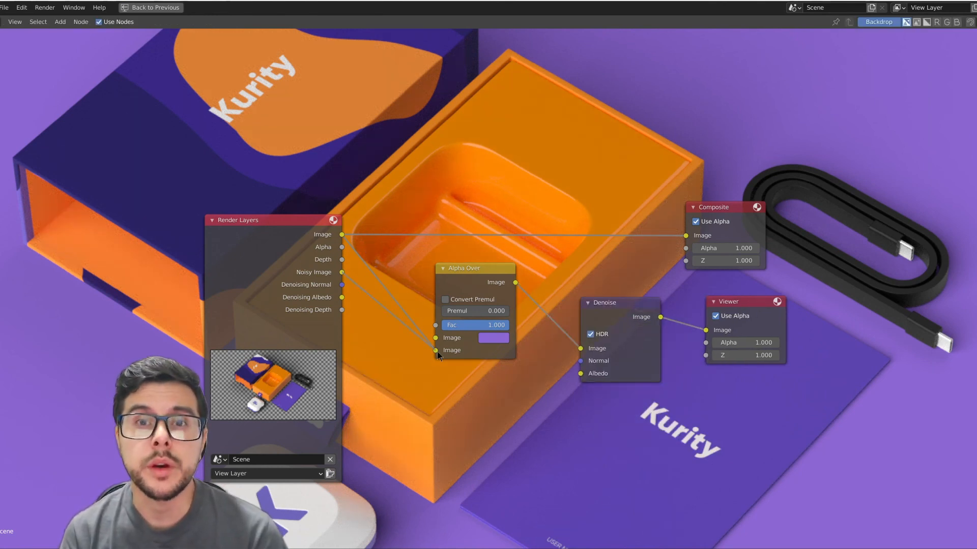
click(372, 318)
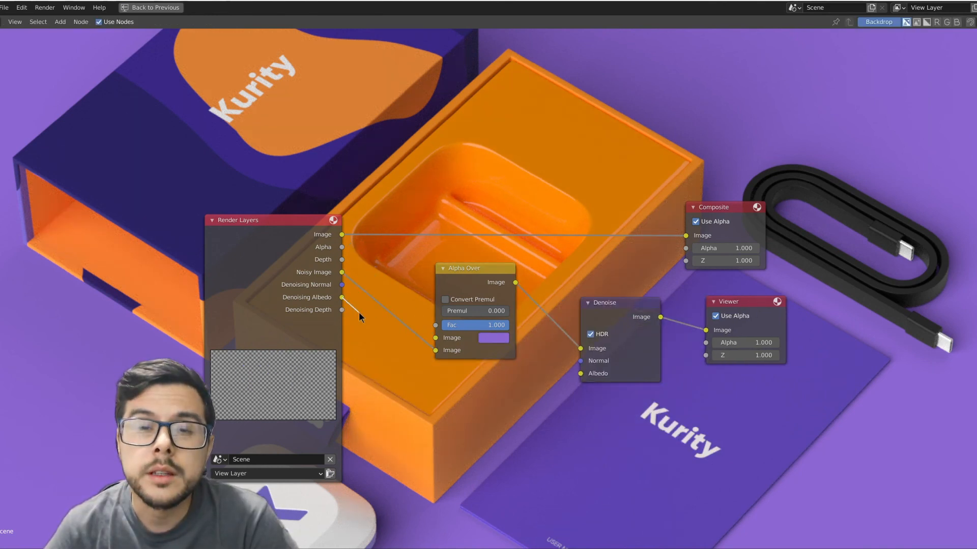
drag(356, 295, 581, 361)
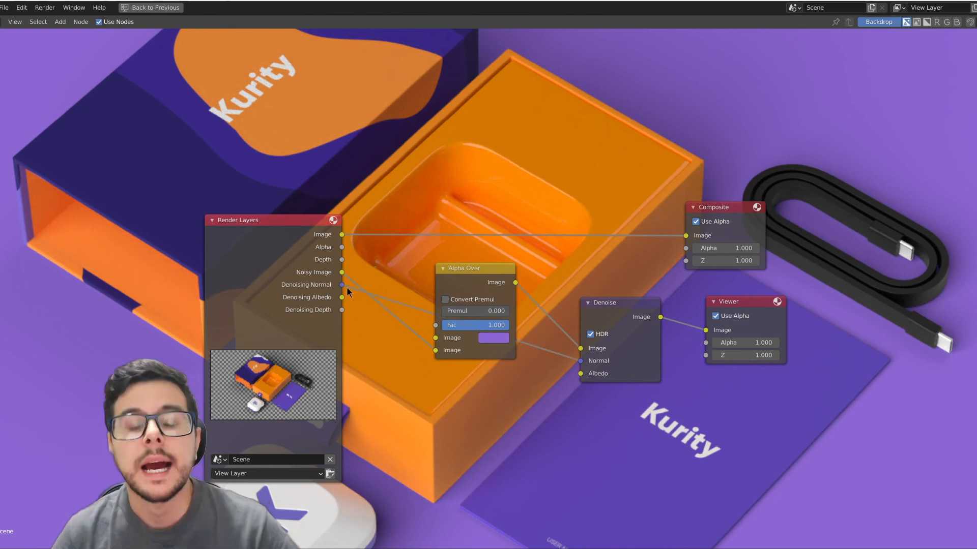
drag(342, 297, 580, 374)
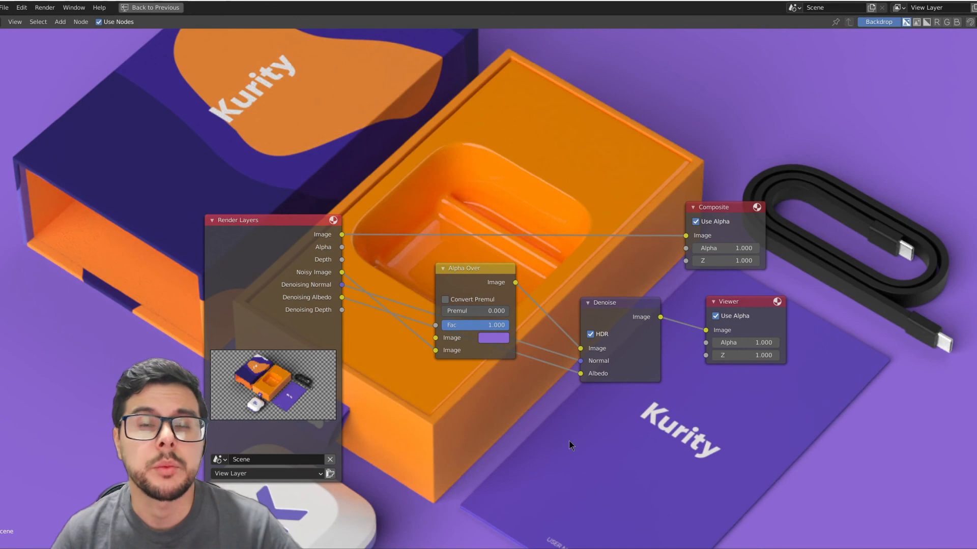
Move all the nodes clear of the backdrop, examine the denoised image whole and enlarged, and leave the maximized node editor.
key(v)
key(v)
key(v)
drag(139, 159, 809, 464)
key(g)
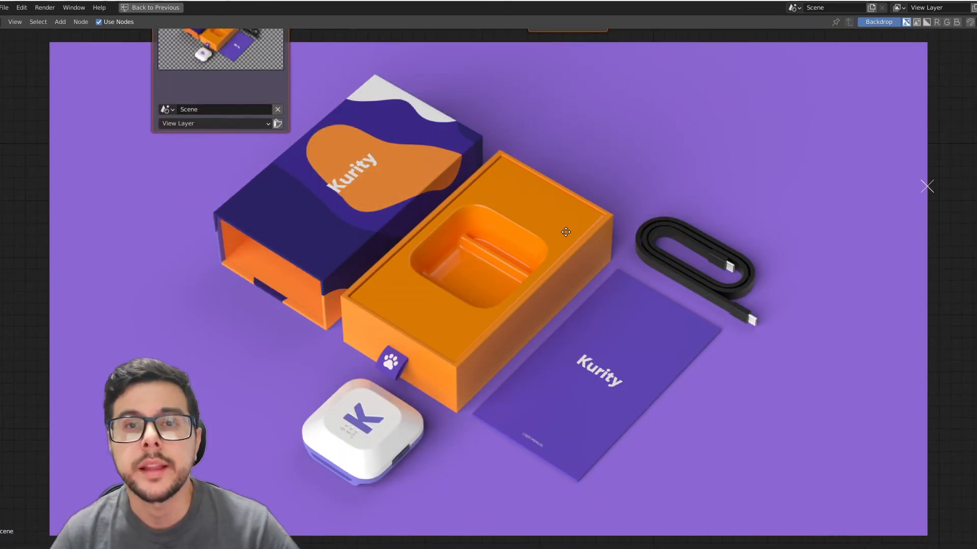
click(569, 228)
key(alt+v)
key(alt+v)
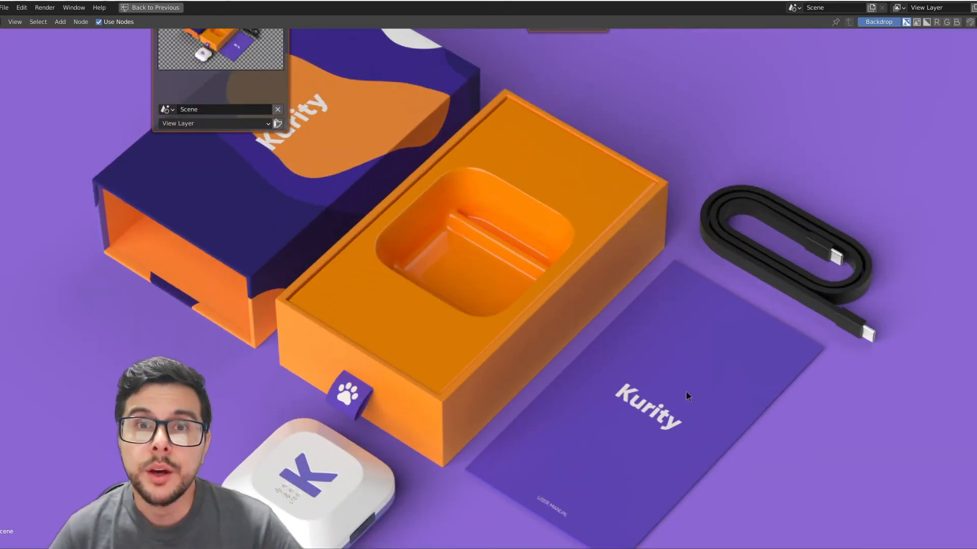
key(ctrl+space)
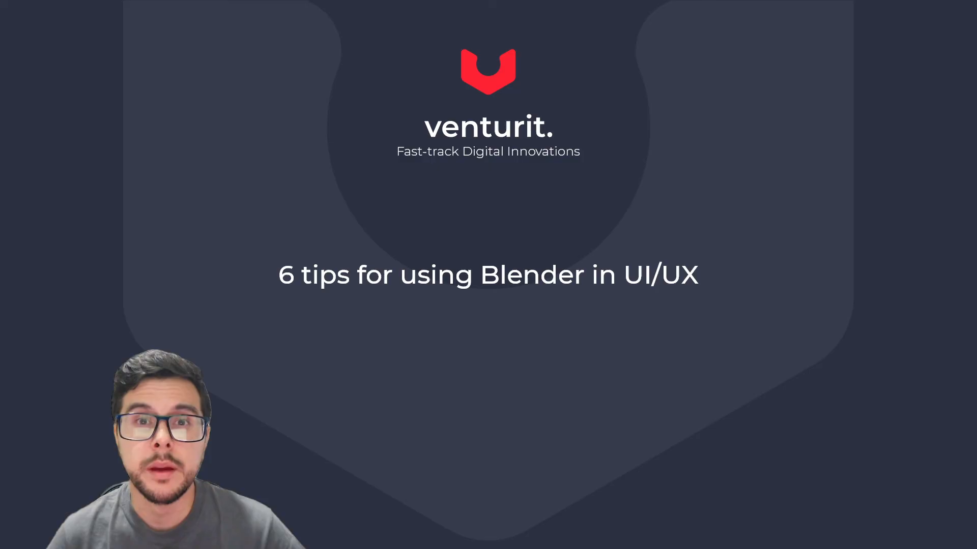